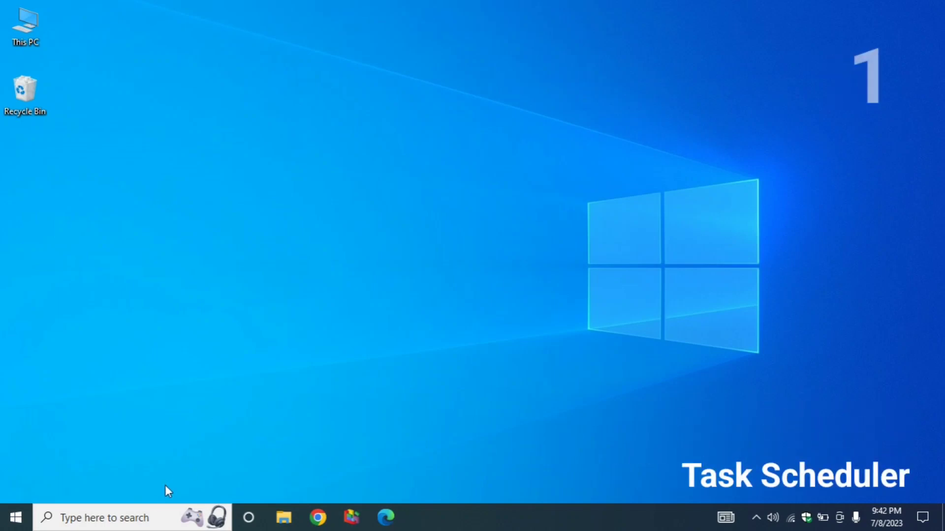
# Step: Search Windows for "task scheduler" and open Task Scheduler
pyautogui.click(148, 518)
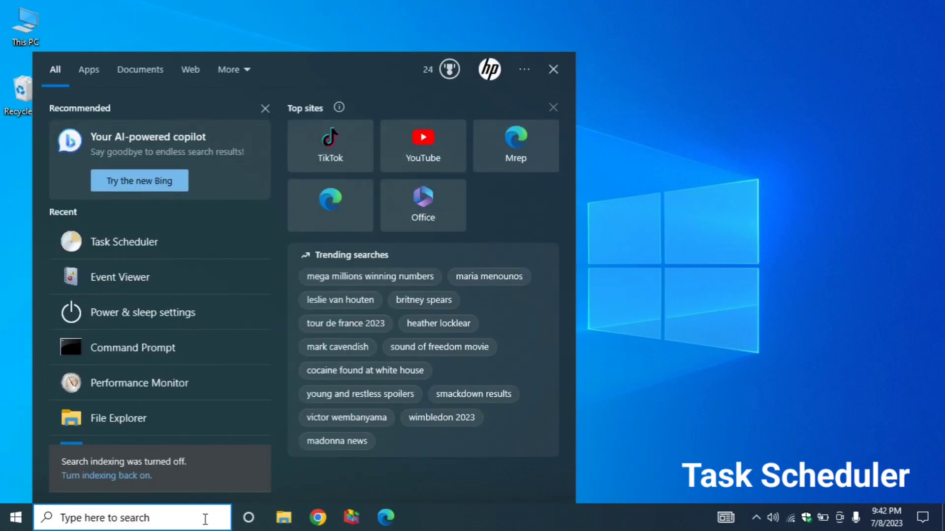
pyautogui.write('task')
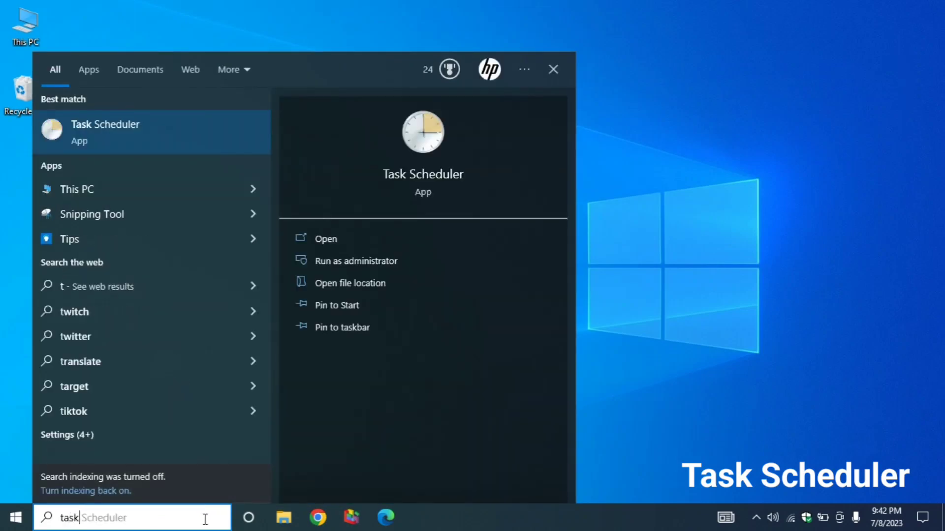
pyautogui.write(' sc')
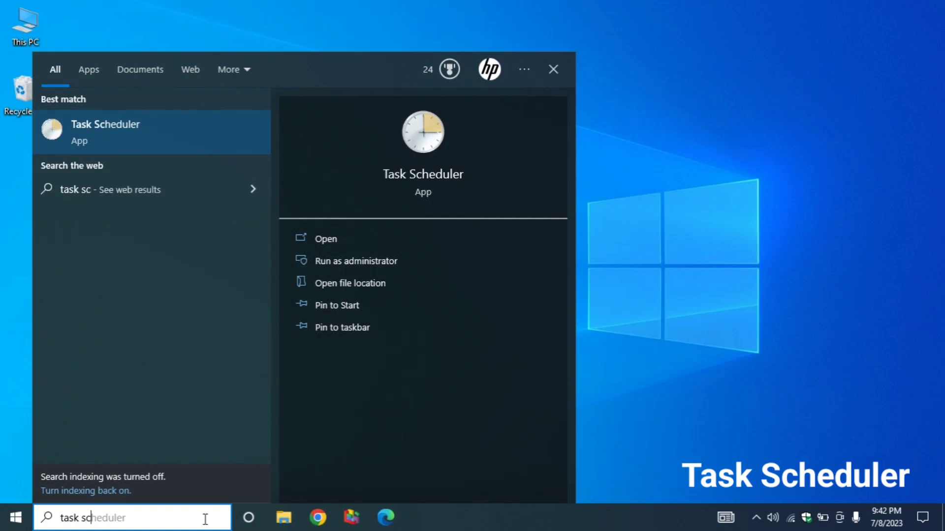
pyautogui.write('heduler')
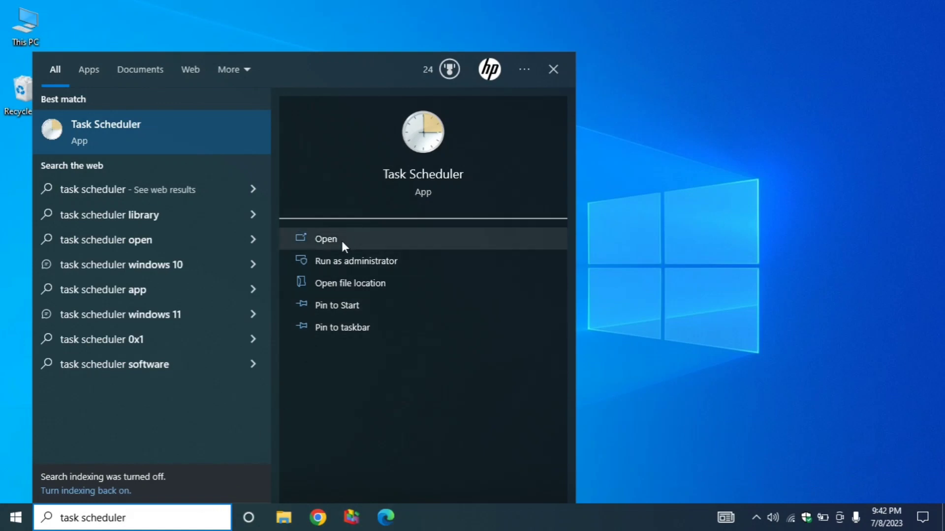
pyautogui.click(506, 243)
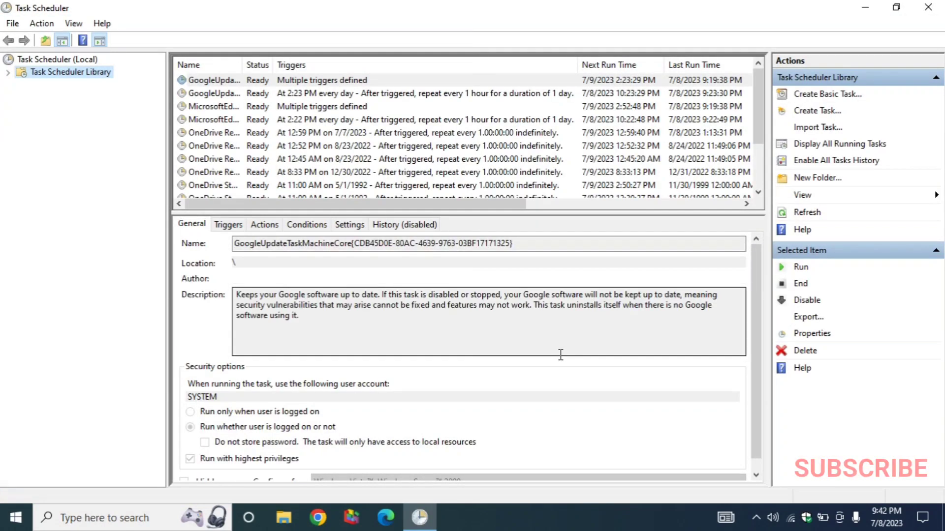
# Step: Disable the Scheduled Start task in the library's Microsoft > Windows > WindowsUpdate folder, and close Task Scheduler
pyautogui.click(8, 74)
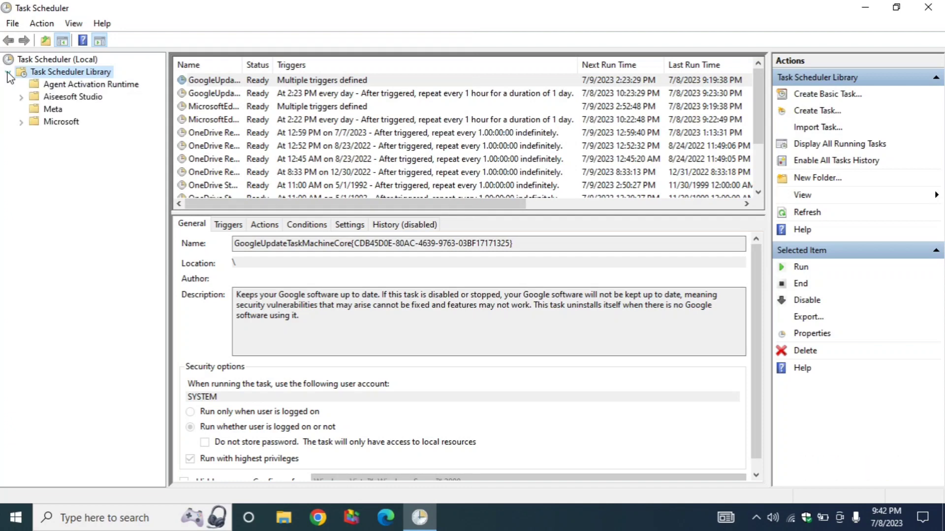
pyautogui.click(36, 125)
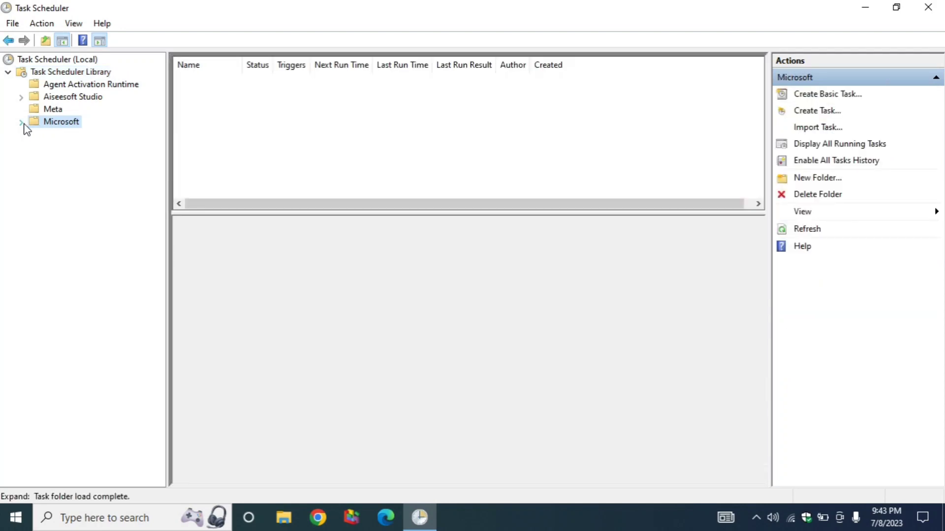
pyautogui.click(21, 124)
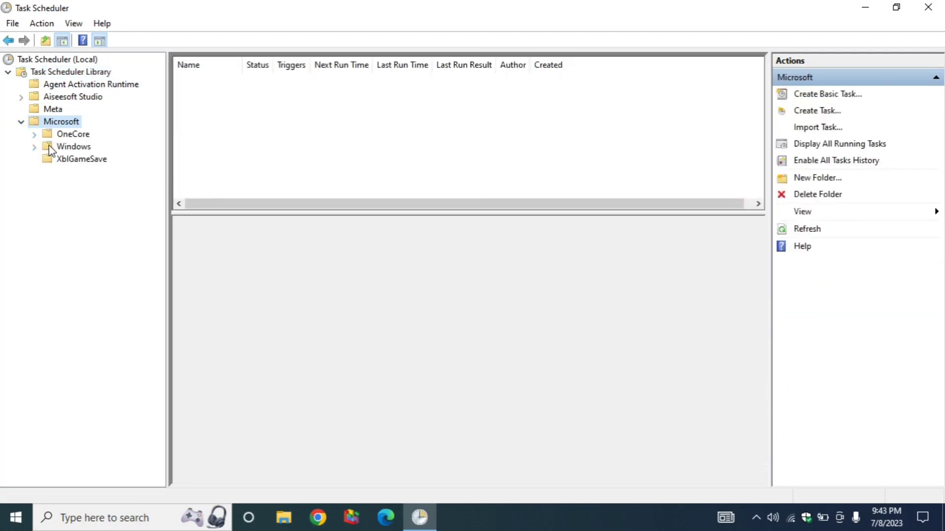
pyautogui.click(34, 148)
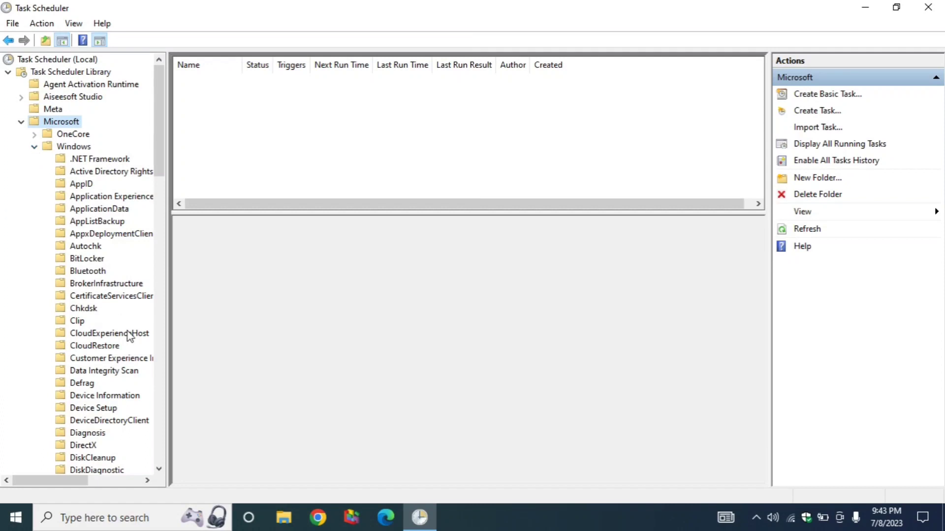
pyautogui.moveTo(78, 480); pyautogui.dragTo(102, 471)
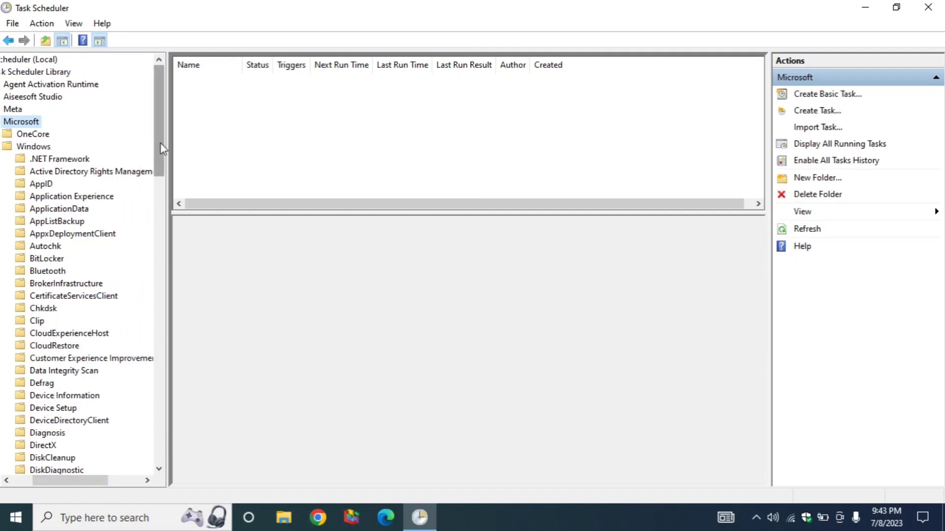
pyautogui.moveTo(159, 137); pyautogui.dragTo(204, 414)
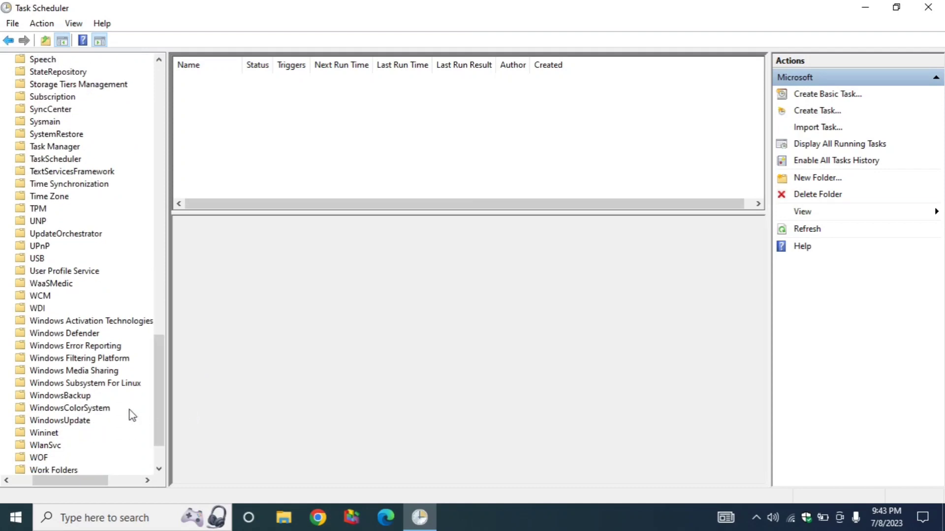
pyautogui.click(80, 423)
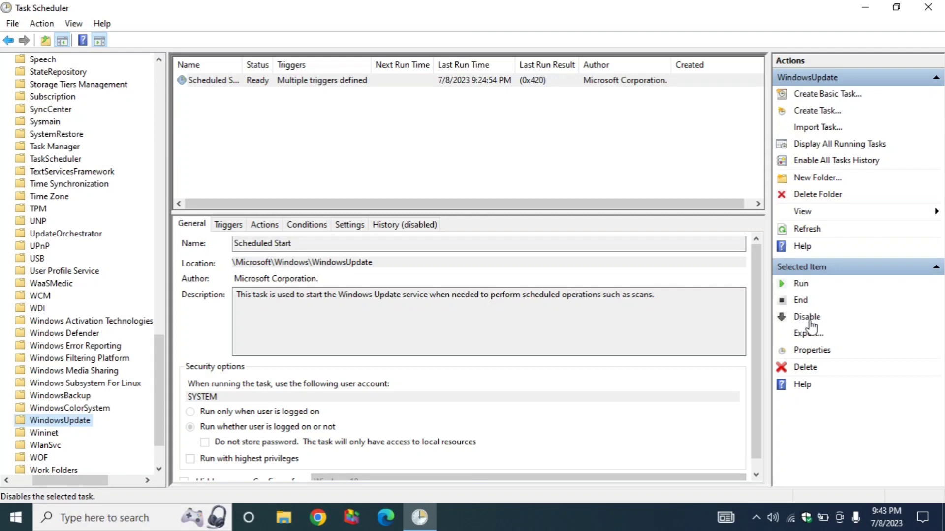
pyautogui.click(827, 321)
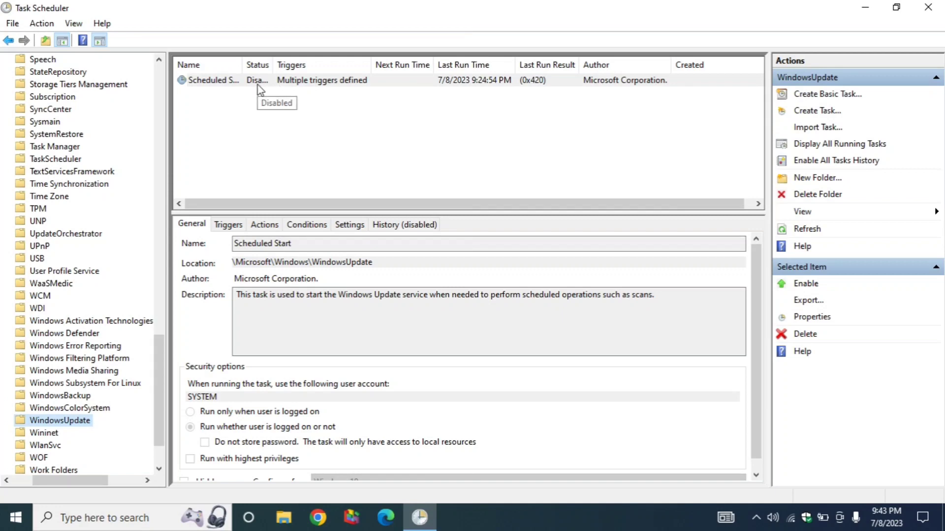
pyautogui.click(927, 8)
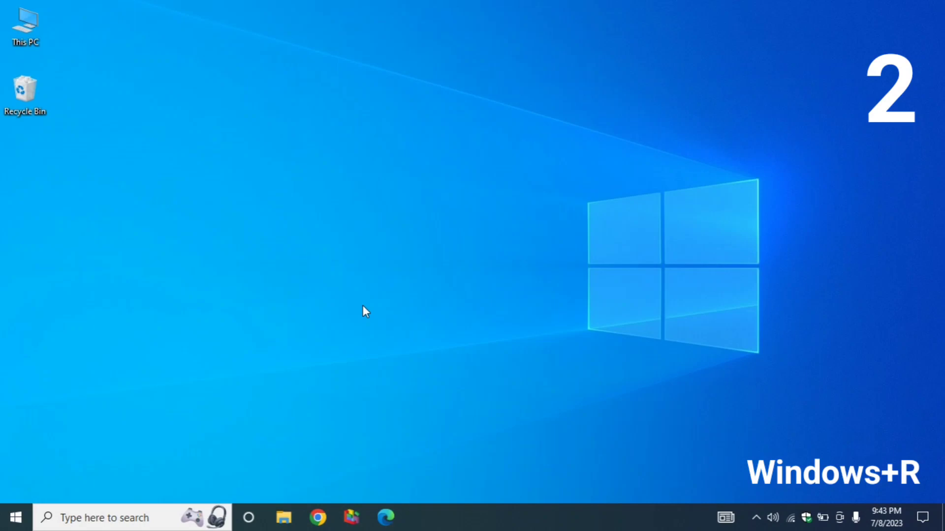
# Step: Run gpedit.msc to open the Local Group Policy Editor, maximize it and widen the policy tree
pyautogui.press('super+r')
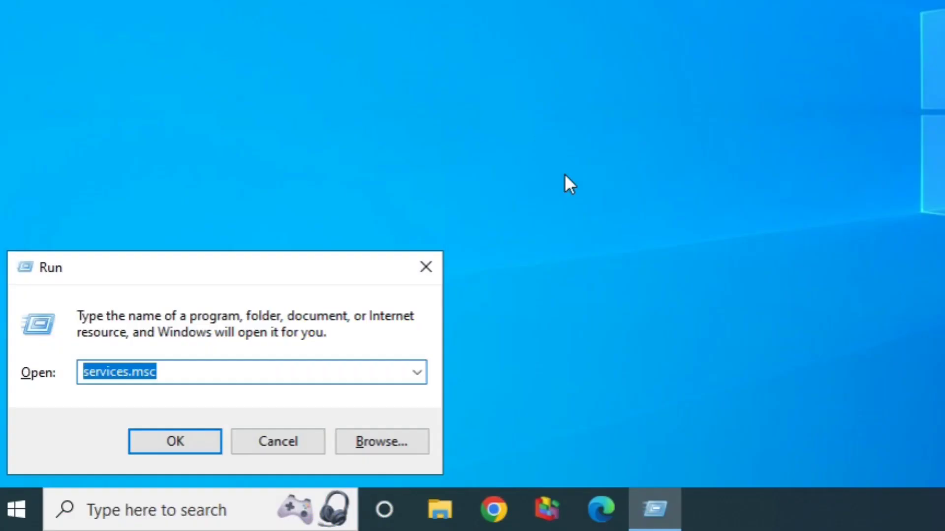
pyautogui.write('g')
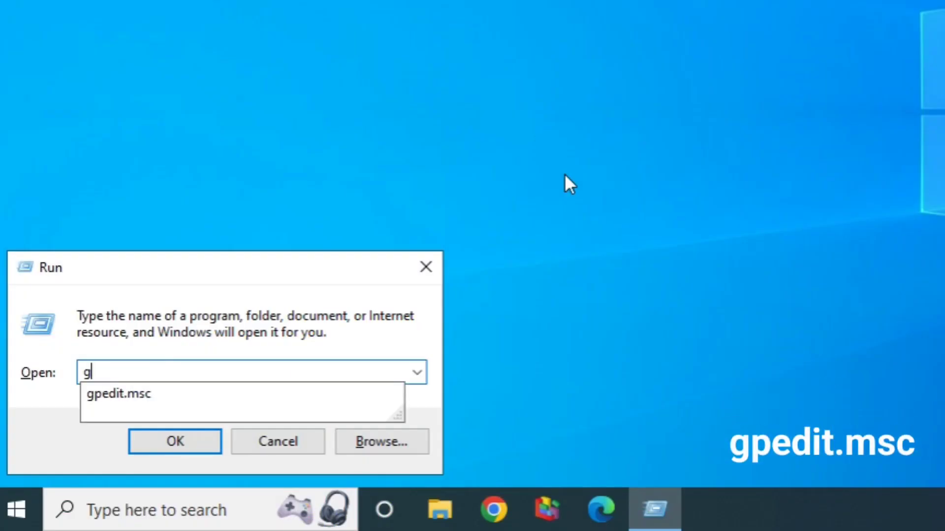
pyautogui.write('pedit.msc')
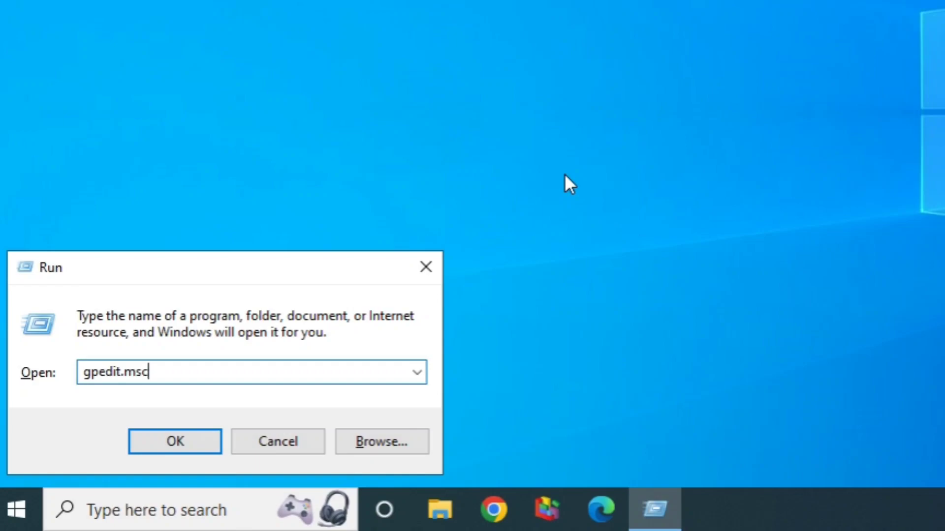
pyautogui.click(195, 440)
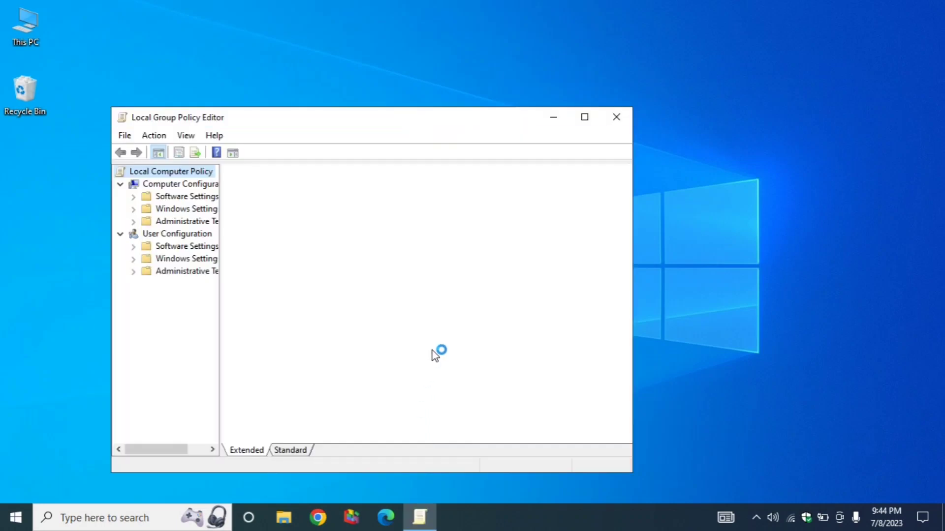
pyautogui.click(585, 119)
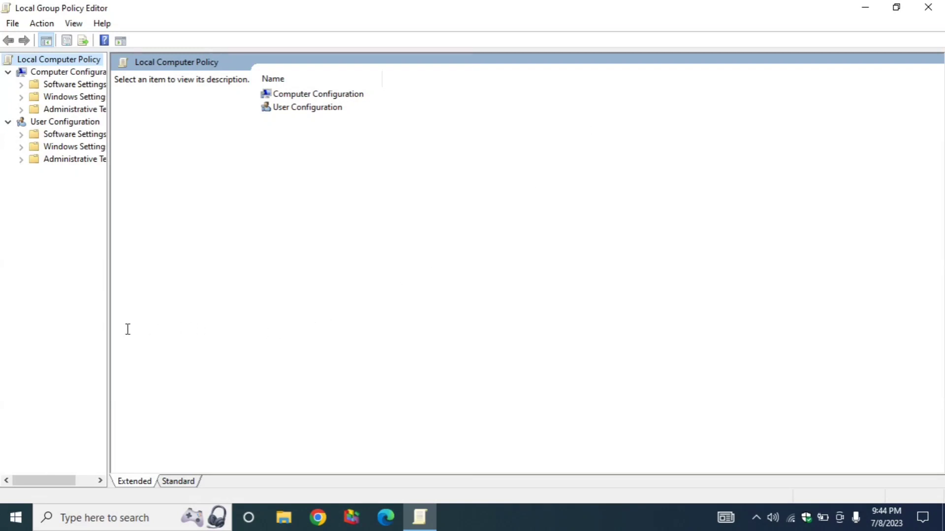
pyautogui.moveTo(109, 329); pyautogui.dragTo(160, 332)
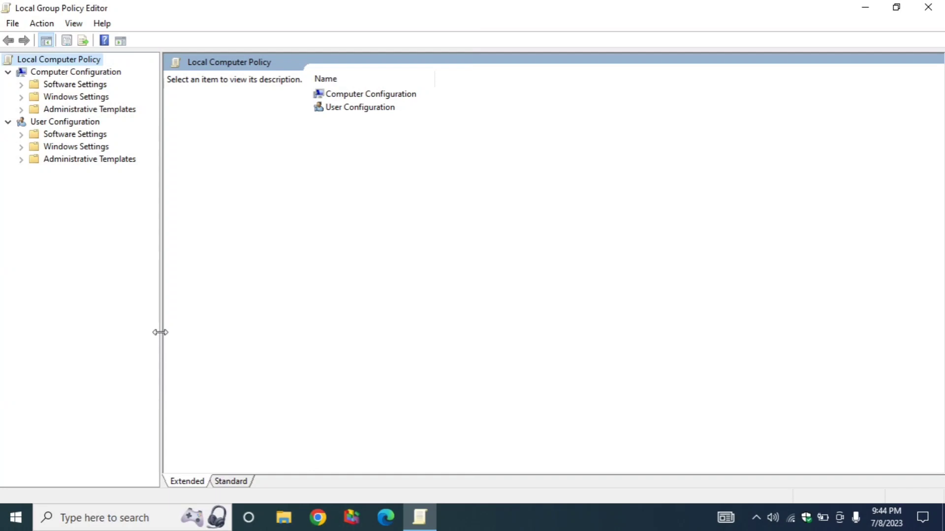
# Step: Open the Windows Update policies under Computer Configuration > Administrative Templates > Windows Components
pyautogui.click(21, 110)
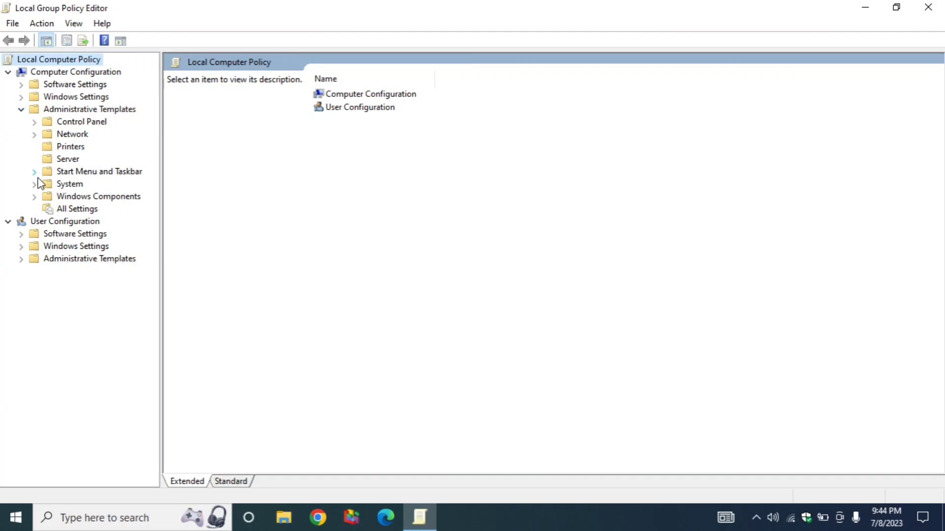
pyautogui.click(45, 198)
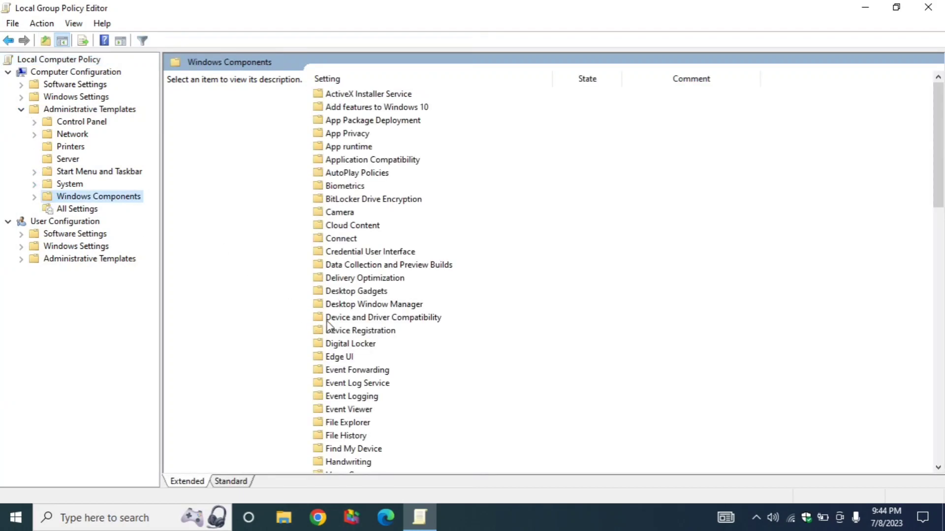
pyautogui.scroll(-8, 326, 323)
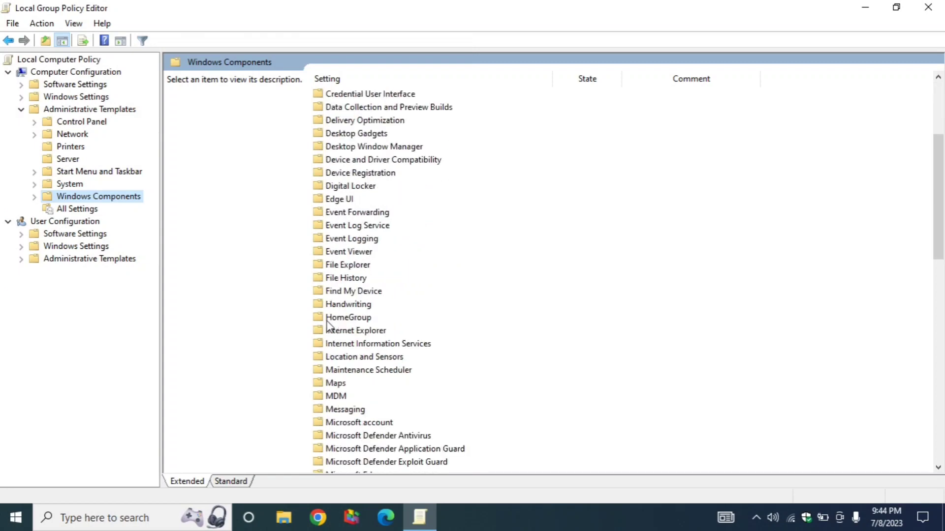
pyautogui.scroll(-7, 327, 331)
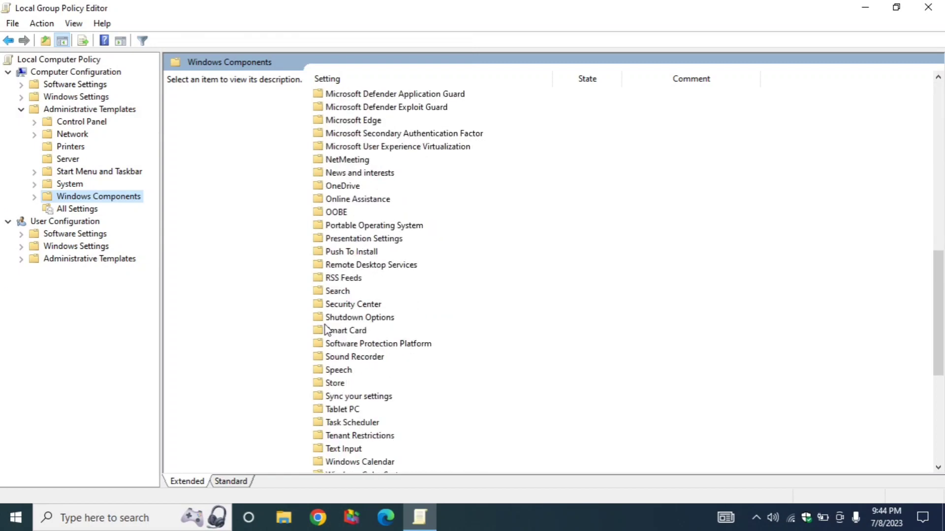
pyautogui.scroll(-5, 327, 331)
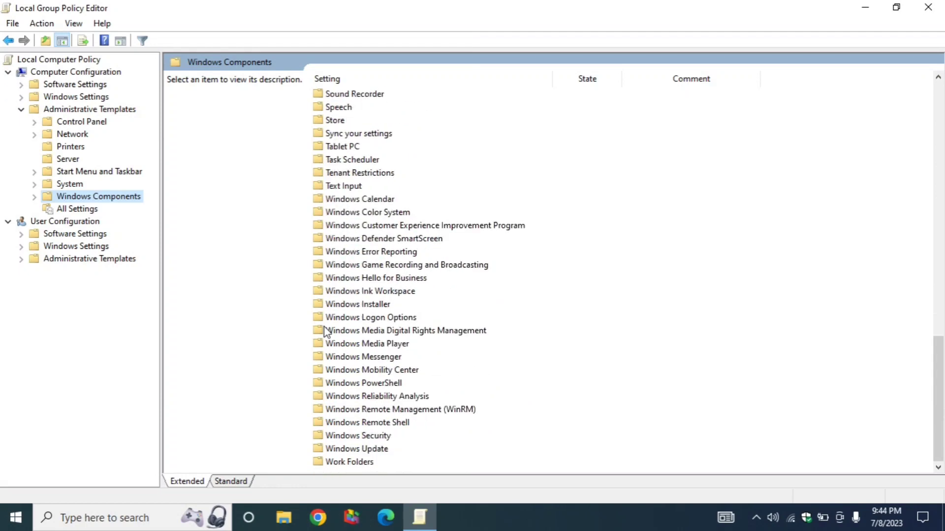
pyautogui.click(349, 449)
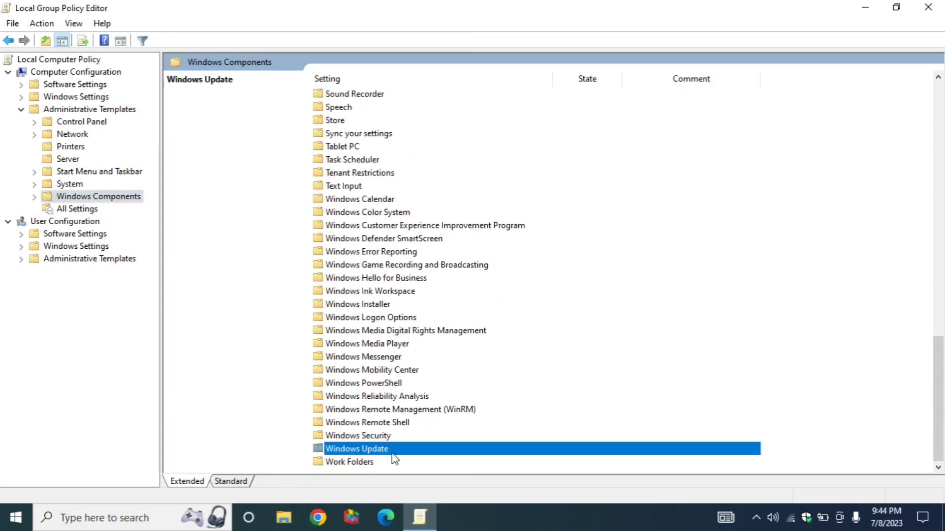
pyautogui.doubleClick(425, 451)
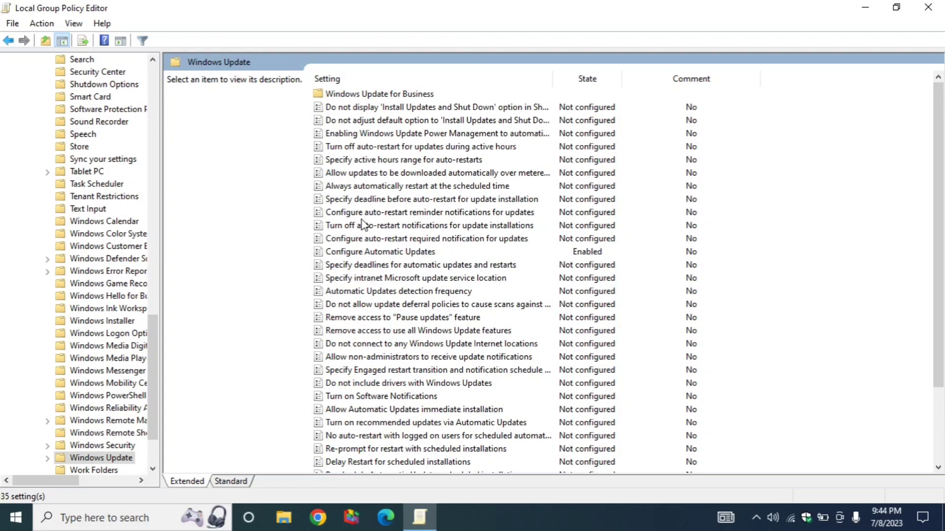
# Step: Set the Configure Automatic Updates policy to Enabled with "2 - Notify for download and auto install", and apply it
pyautogui.click(365, 255)
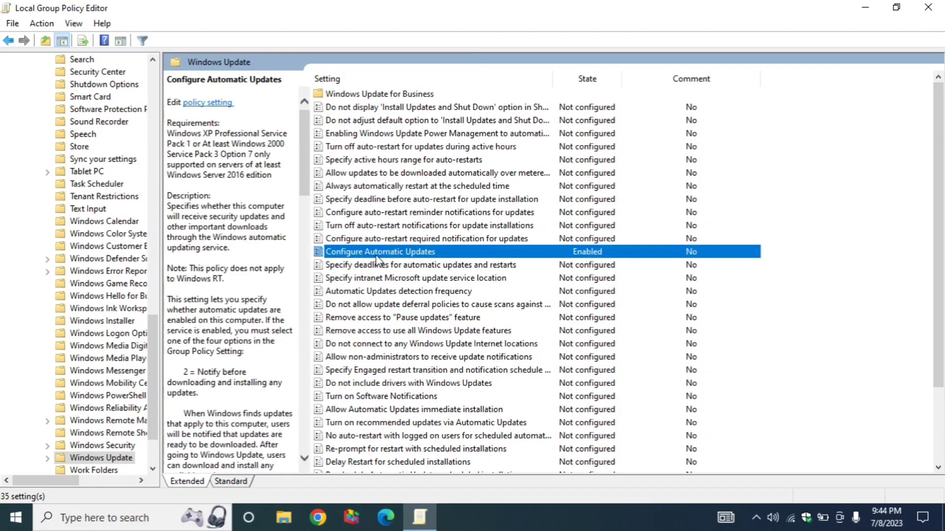
pyautogui.doubleClick(643, 256)
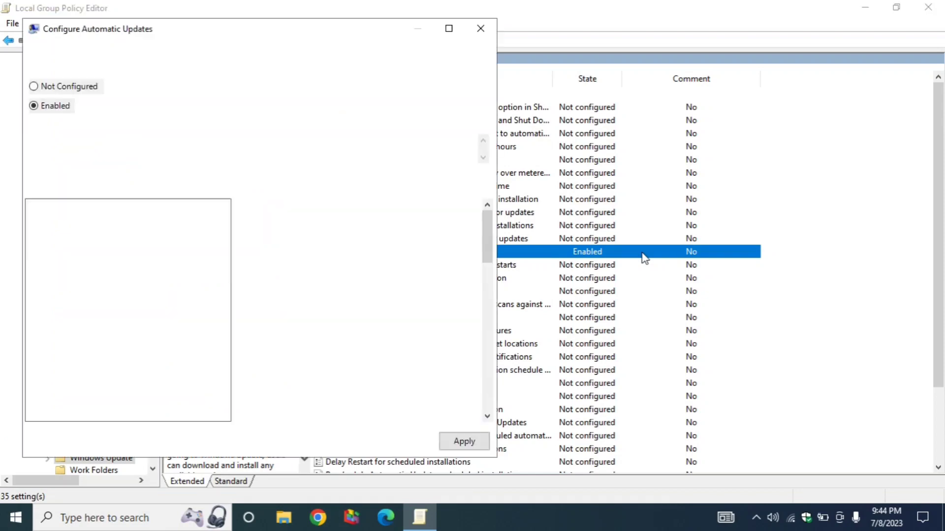
pyautogui.click(449, 28)
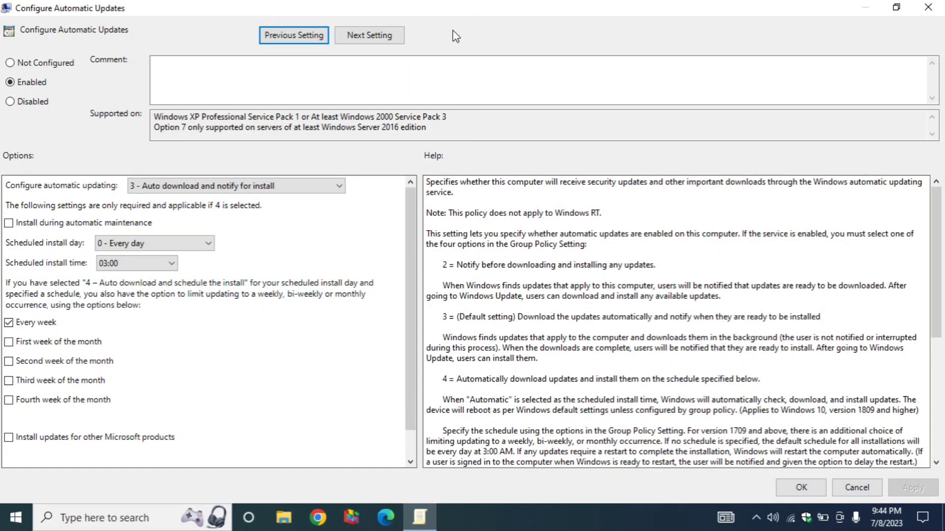
pyautogui.click(10, 64)
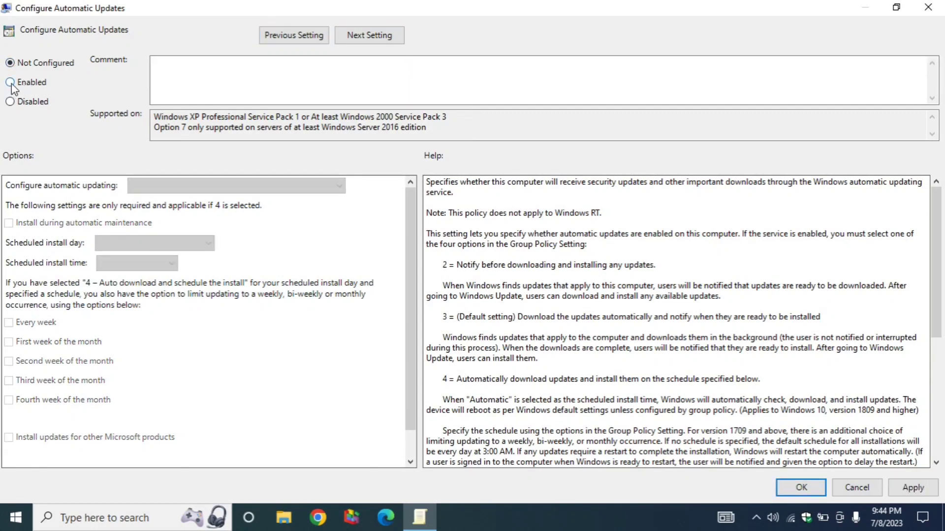
pyautogui.click(10, 83)
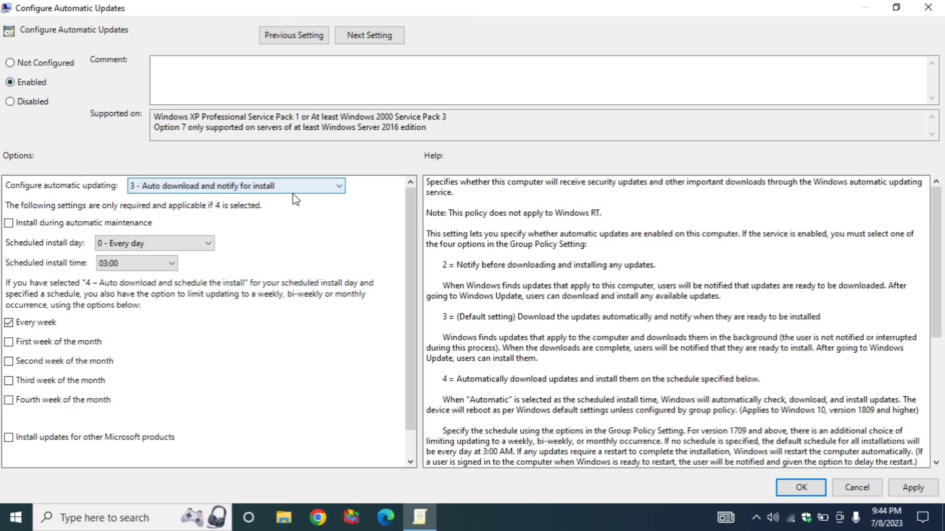
pyautogui.click(317, 186)
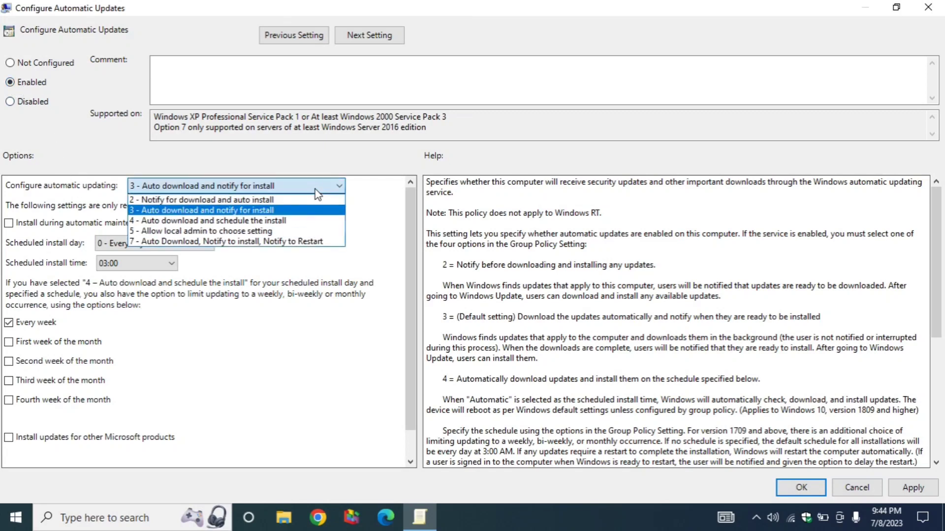
pyautogui.click(237, 201)
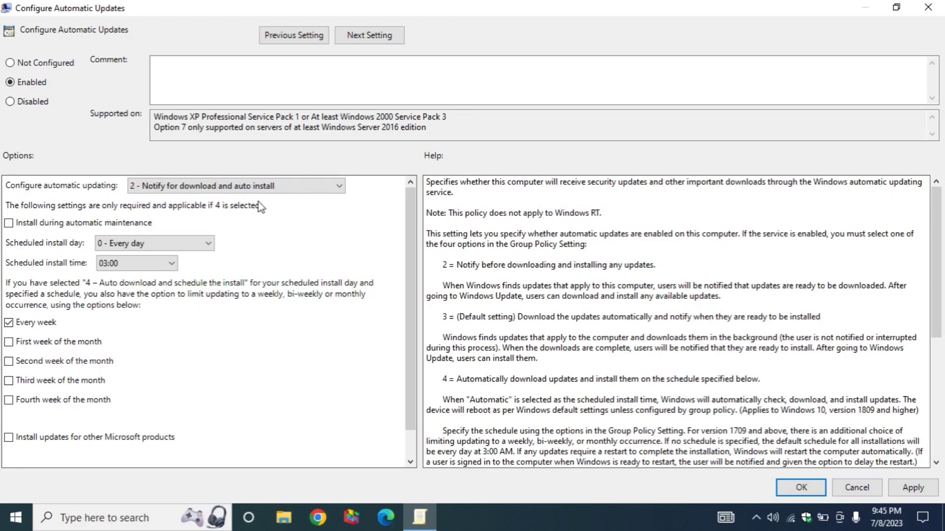
pyautogui.click(910, 490)
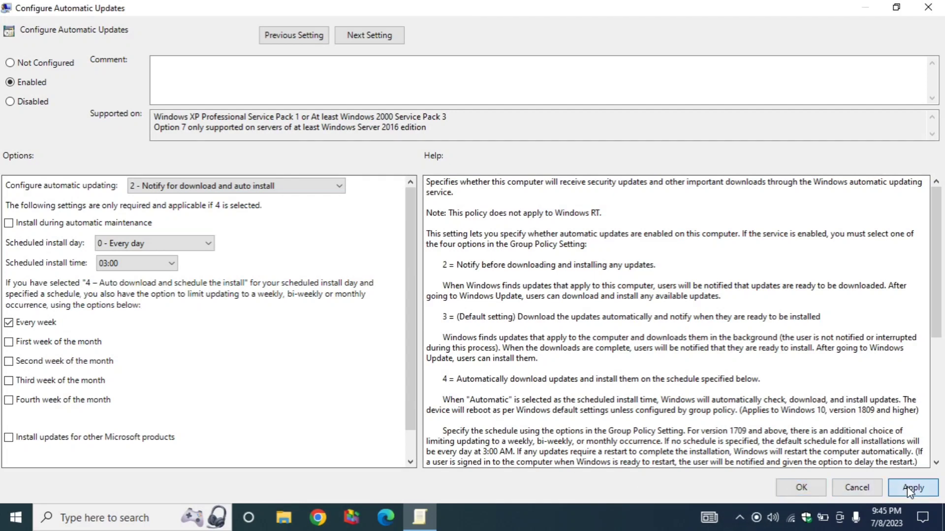
# Step: Confirm the policy dialog, close the Local Group Policy Editor and run services.msc to open Services
pyautogui.click(801, 488)
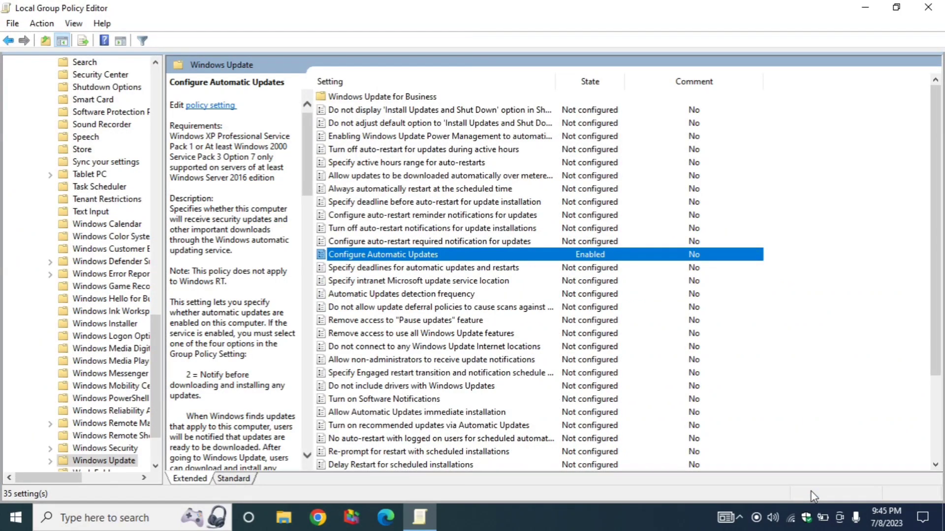
pyautogui.click(929, 7)
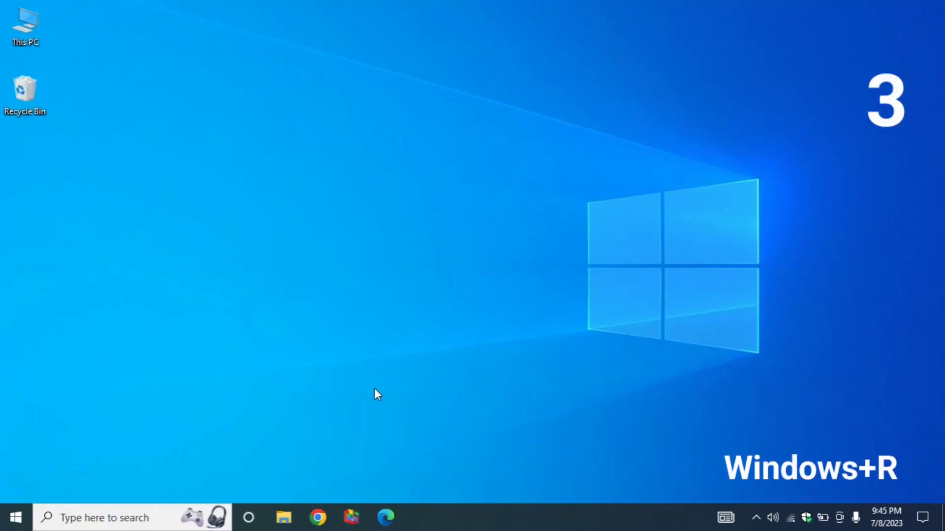
pyautogui.press('super+r')
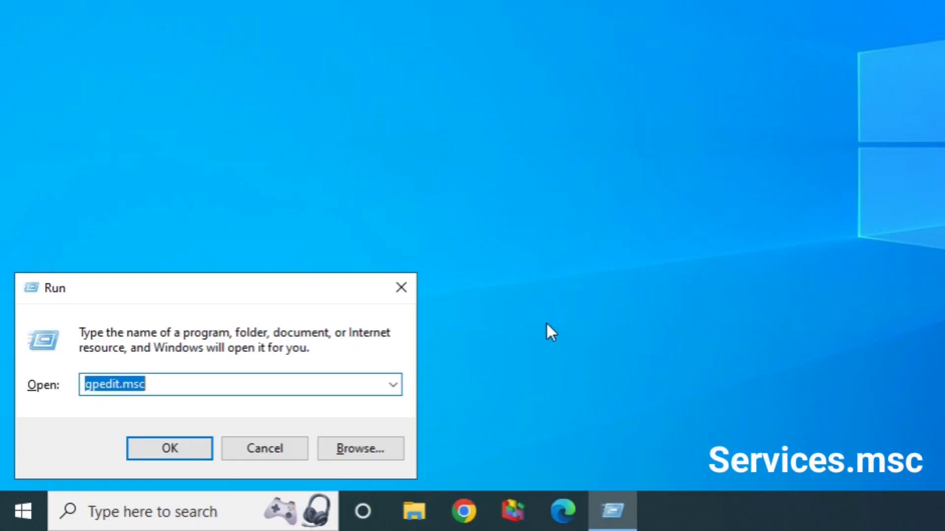
pyautogui.write('ser')
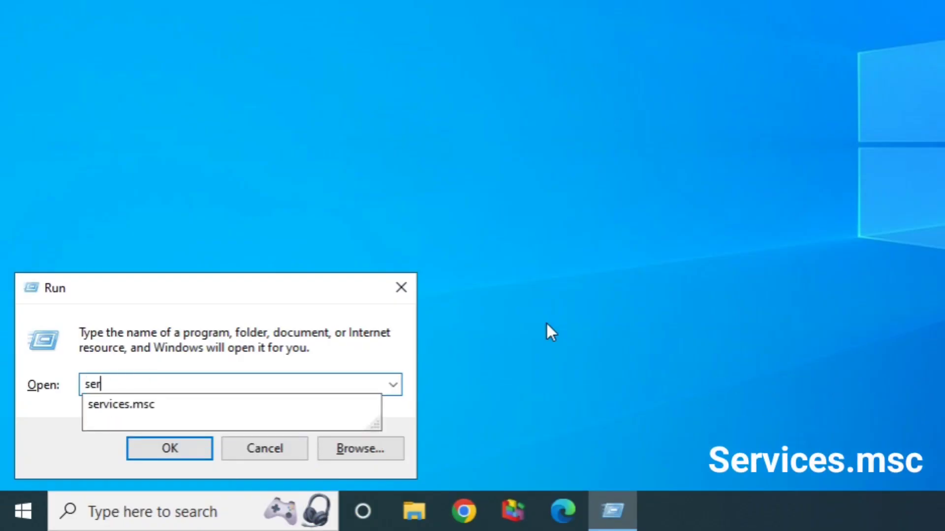
pyautogui.write('vices.msc')
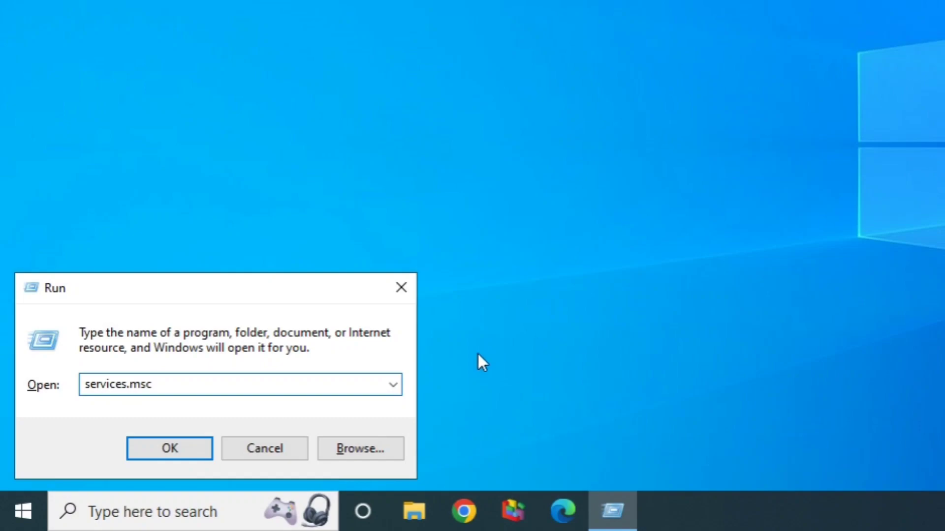
pyautogui.click(187, 440)
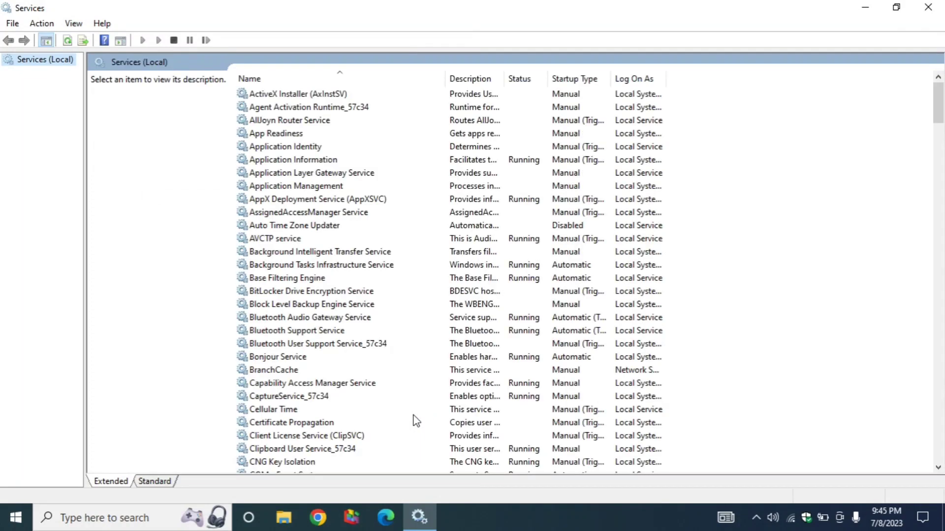
# Step: Locate the Windows Update service in the services list and open its properties
pyautogui.click(291, 346)
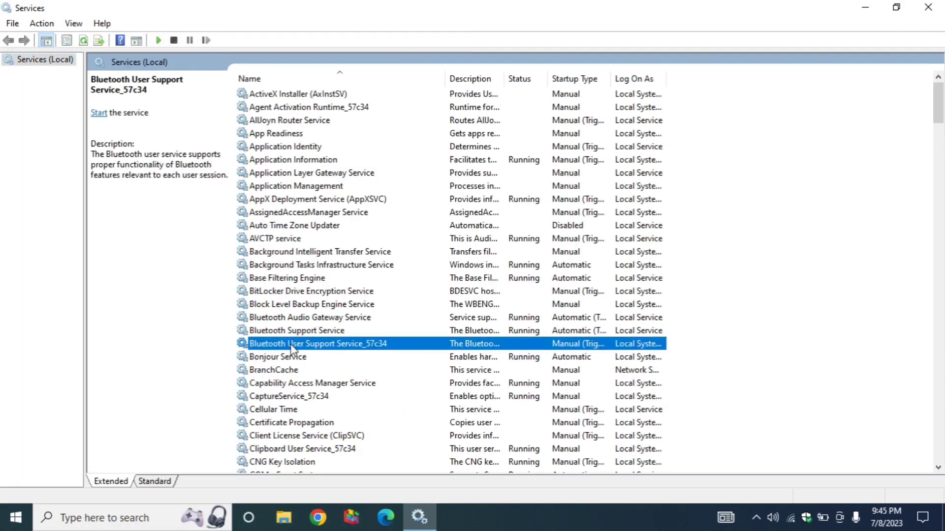
pyautogui.press('w')
pyautogui.press('Down')
pyautogui.press('Down')
pyautogui.press('Down')
pyautogui.press('Down')
pyautogui.press('Down')
pyautogui.press('Down')
pyautogui.press('Down')
pyautogui.press('Down')
pyautogui.press('Down')
pyautogui.press('Down')
pyautogui.press('Down')
pyautogui.press('Down')
pyautogui.press('Down')
pyautogui.press('Down')
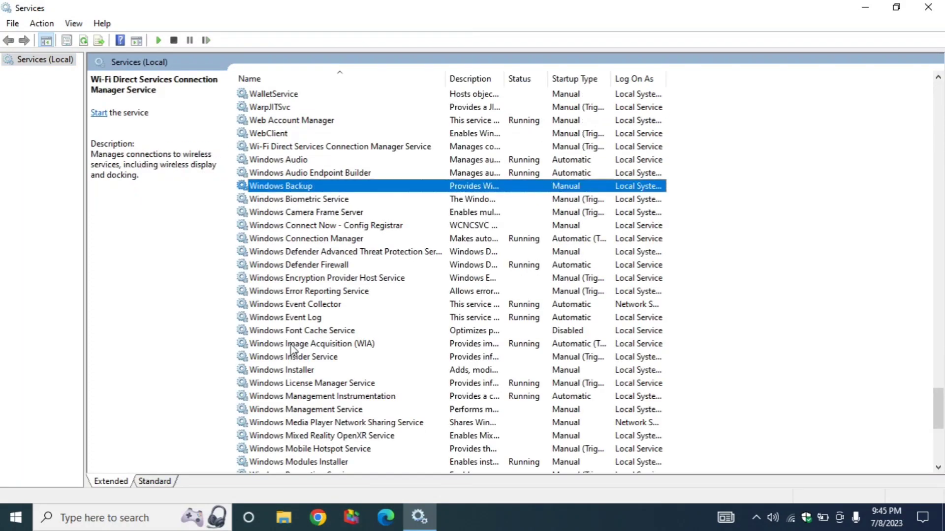
pyautogui.press('Down')
pyautogui.press('Down')
pyautogui.press('Down')
pyautogui.press('Down')
pyautogui.press('Down')
pyautogui.press('Down')
pyautogui.press('Down')
pyautogui.press('Down')
pyautogui.press('Down')
pyautogui.press('Down')
pyautogui.press('Down')
pyautogui.press('Down')
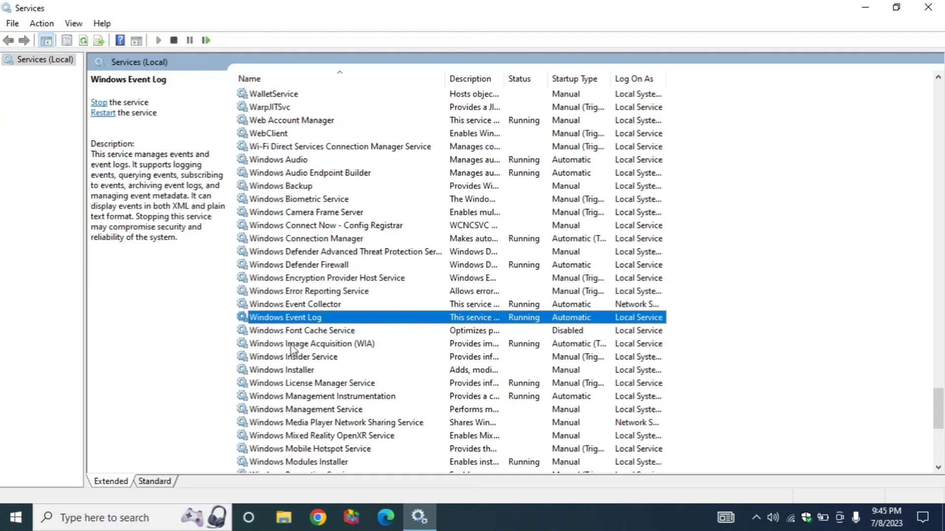
pyautogui.press('Down')
pyautogui.press('Down')
pyautogui.press('Down')
pyautogui.press('Down')
pyautogui.press('Down')
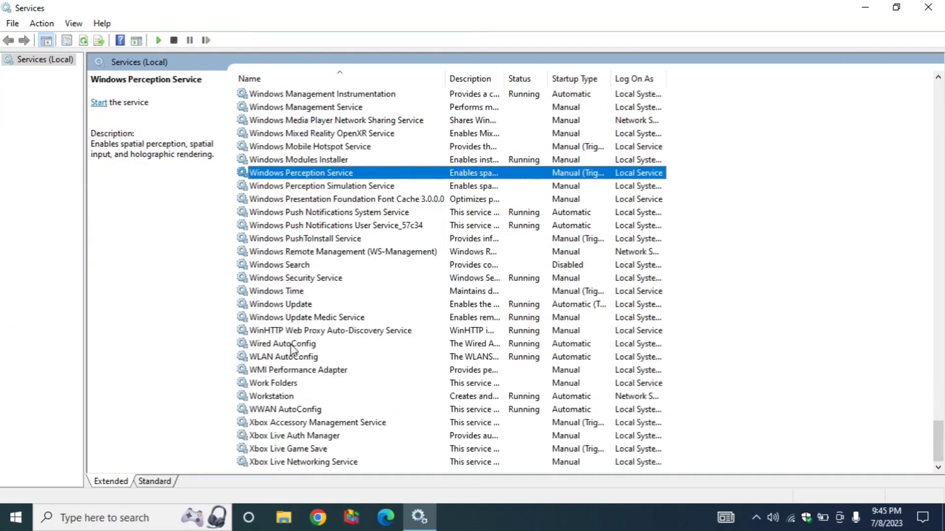
pyautogui.press('Down')
pyautogui.press('Down')
pyautogui.press('Down')
pyautogui.press('Down')
pyautogui.press('Down')
pyautogui.press('Down')
pyautogui.press('Down')
pyautogui.press('Down')
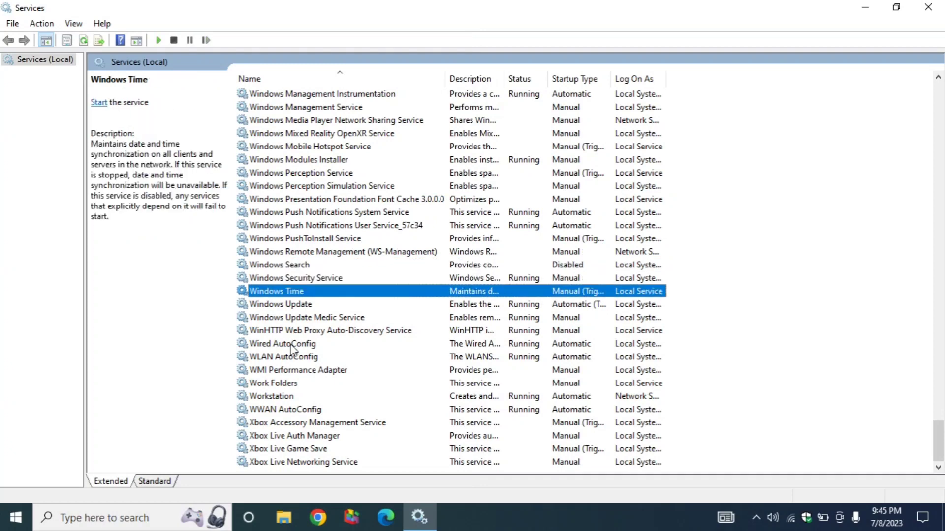
pyautogui.doubleClick(630, 311)
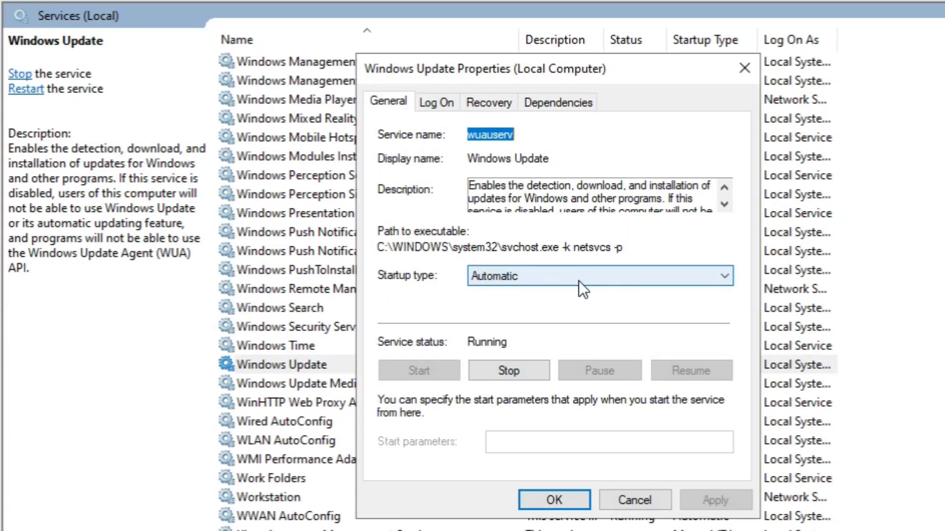
# Step: Set the Windows Update service's startup type to Disabled, apply it, and close Services
pyautogui.click(576, 284)
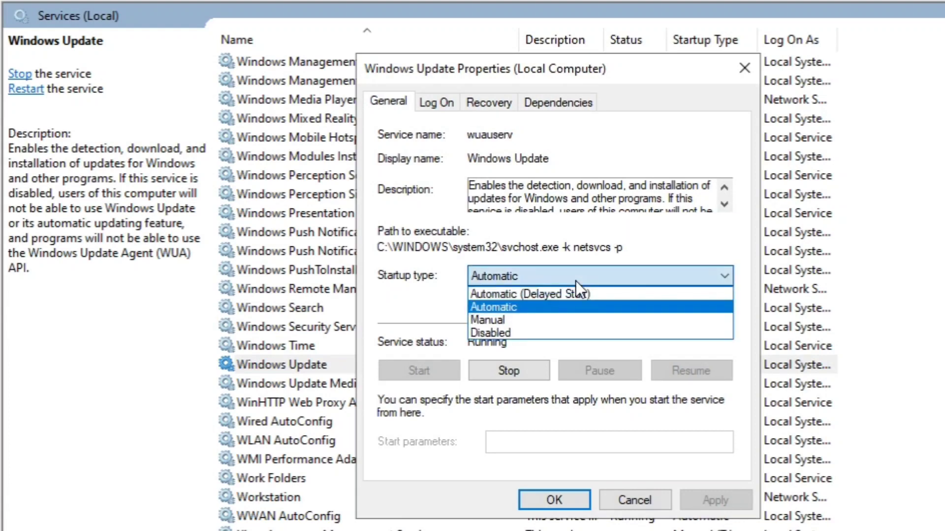
pyautogui.click(531, 330)
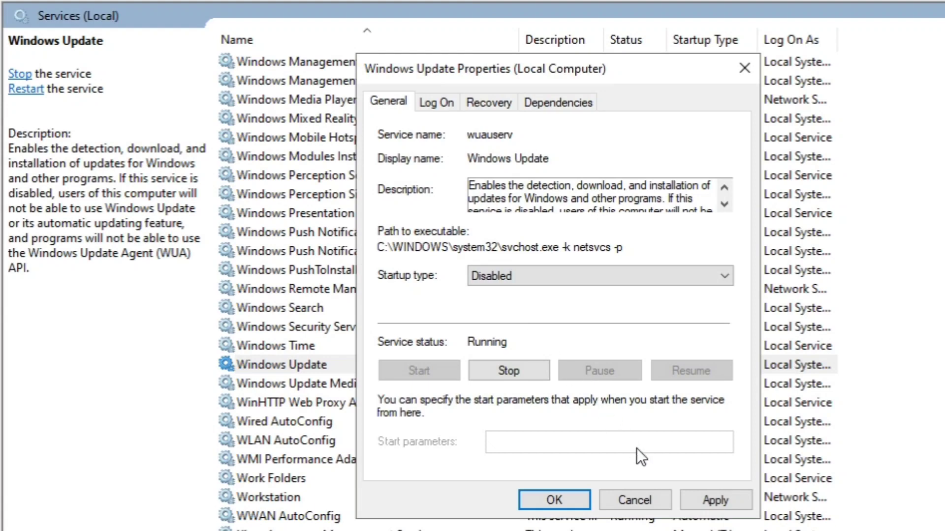
pyautogui.click(712, 504)
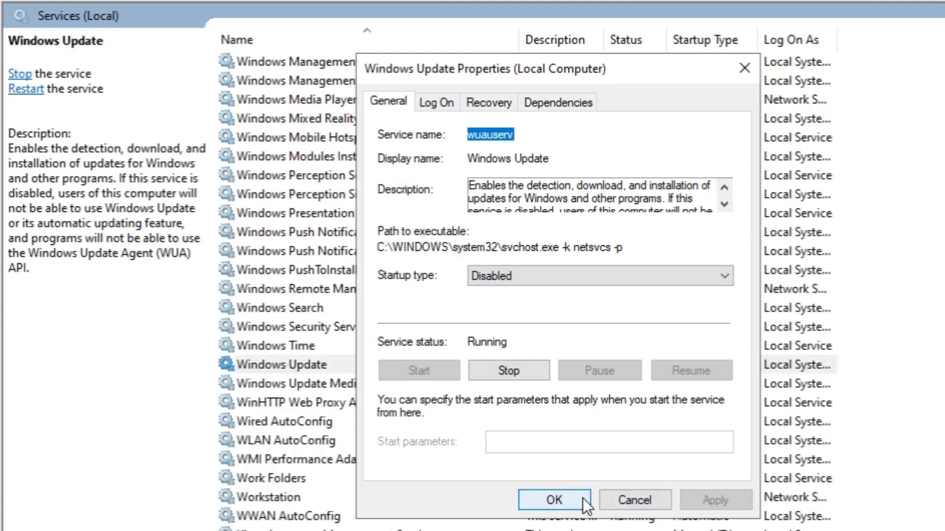
pyautogui.click(560, 503)
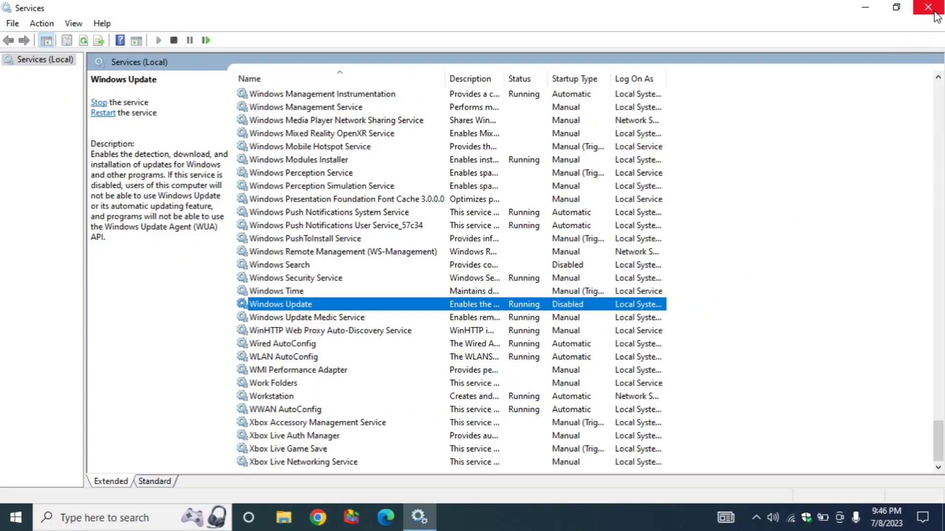
pyautogui.click(928, 8)
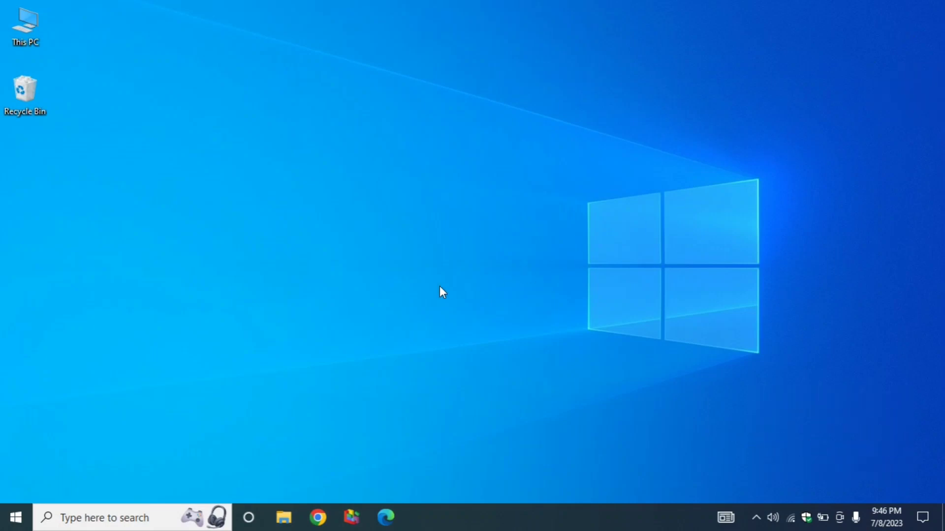
# Step: In the Network & Internet settings, set the connected Wi-Fi network as a metered connection, and close Settings
pyautogui.press('super+i')
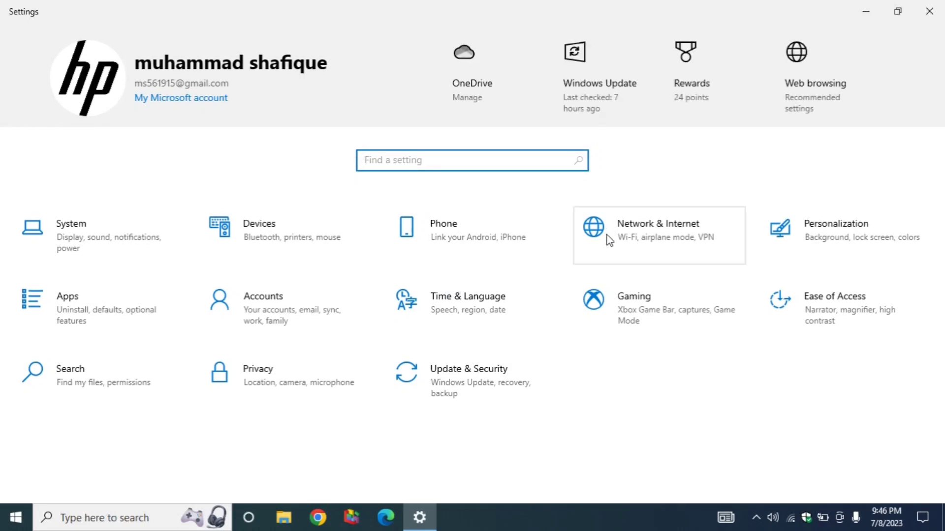
pyautogui.click(668, 236)
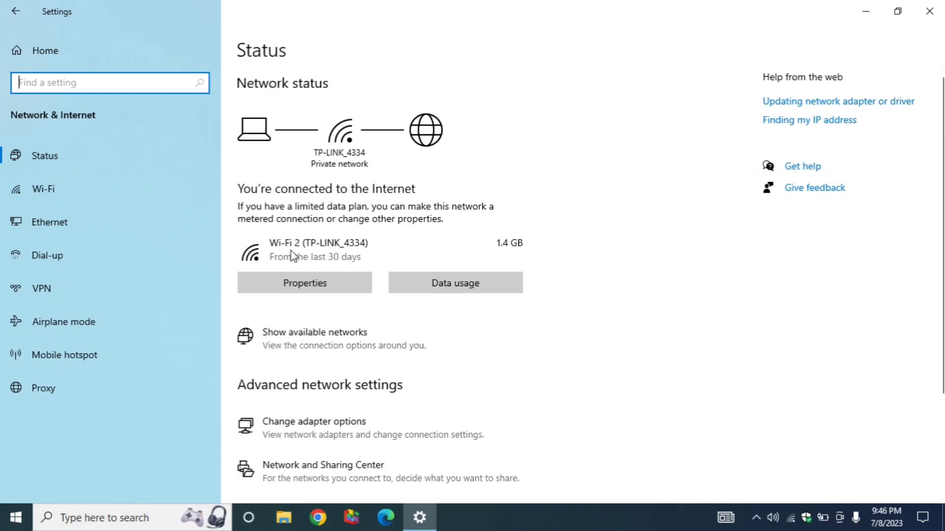
pyautogui.click(332, 287)
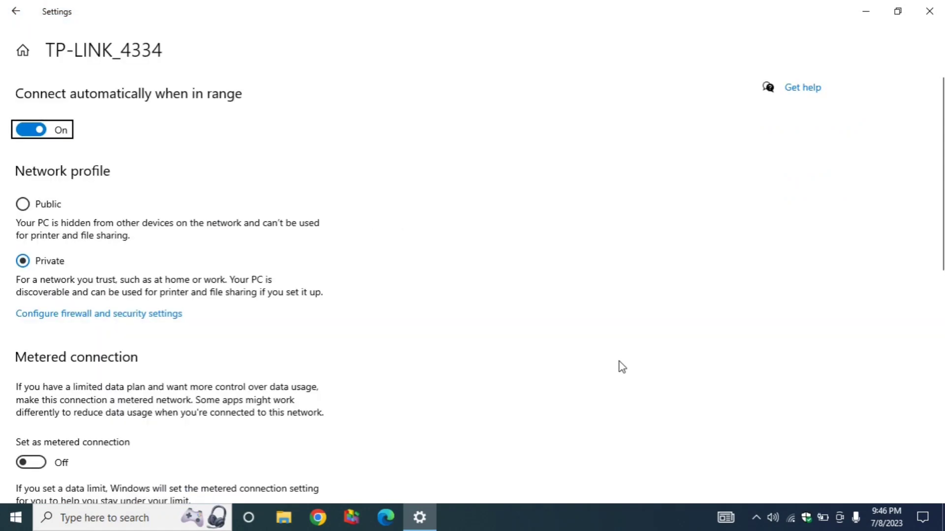
pyautogui.scroll(-3, 215, 467)
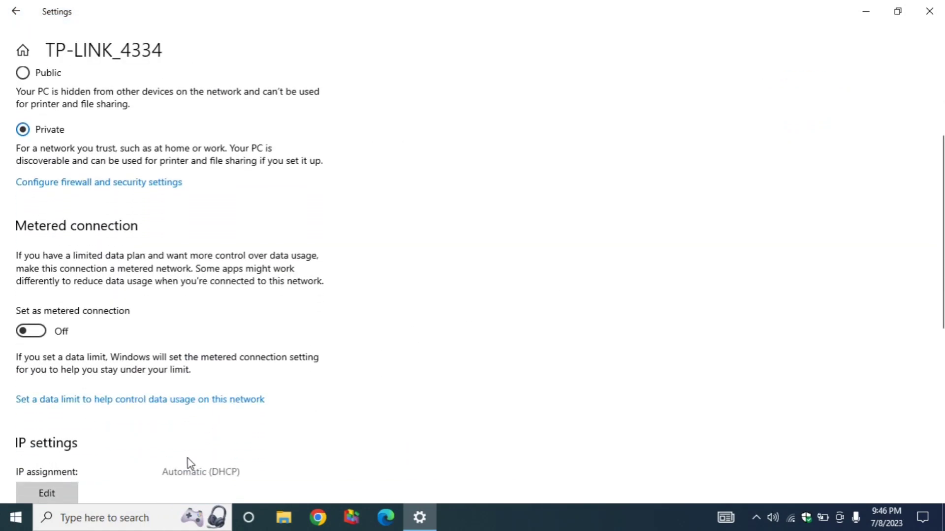
pyautogui.scroll(-3, 187, 461)
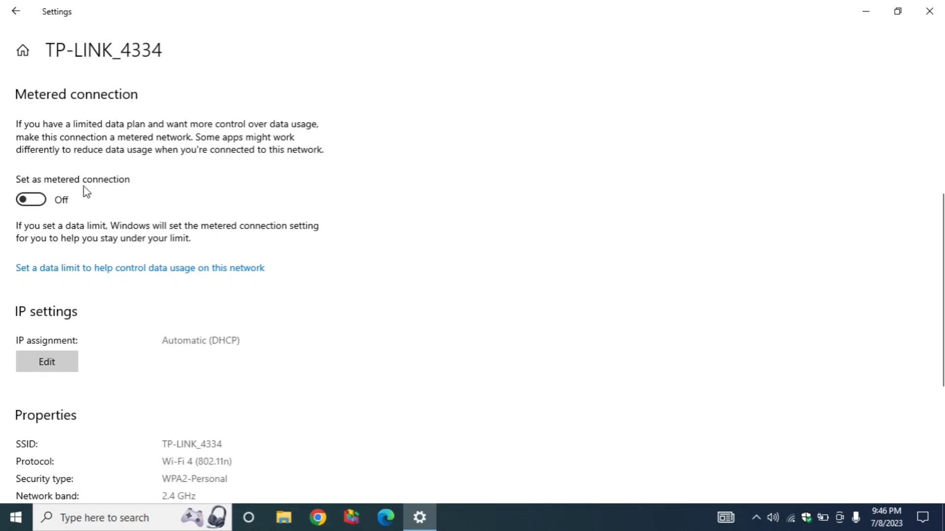
pyautogui.click(42, 205)
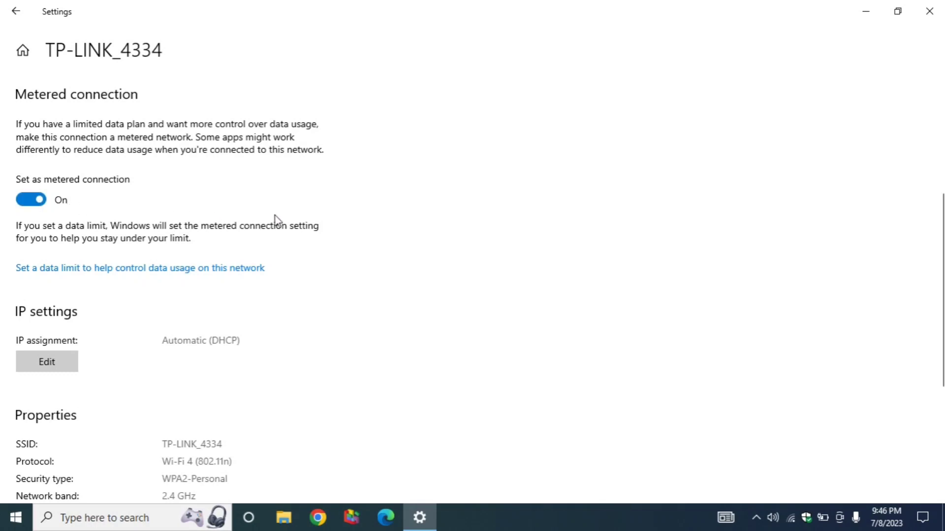
pyautogui.click(930, 12)
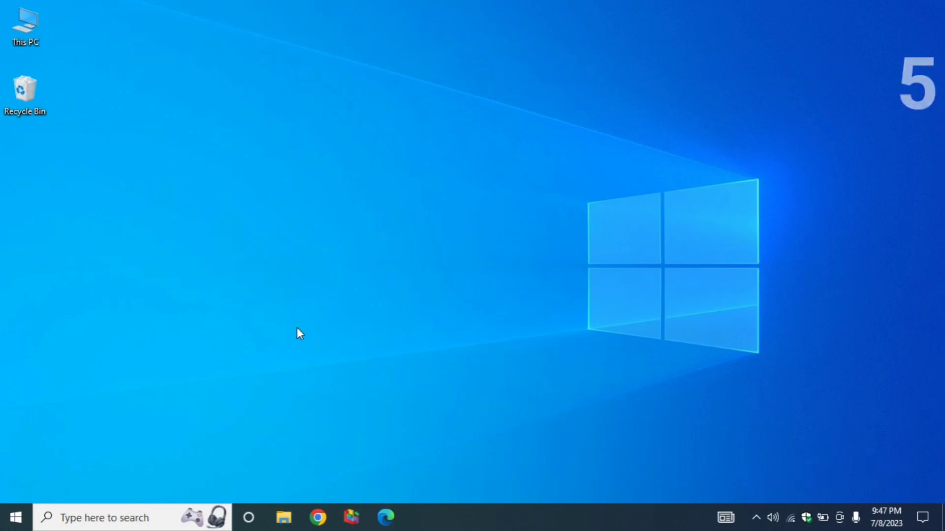
# Step: Run "control update" to open the Windows Update settings
pyautogui.press('super+r')
pyautogui.write('c')
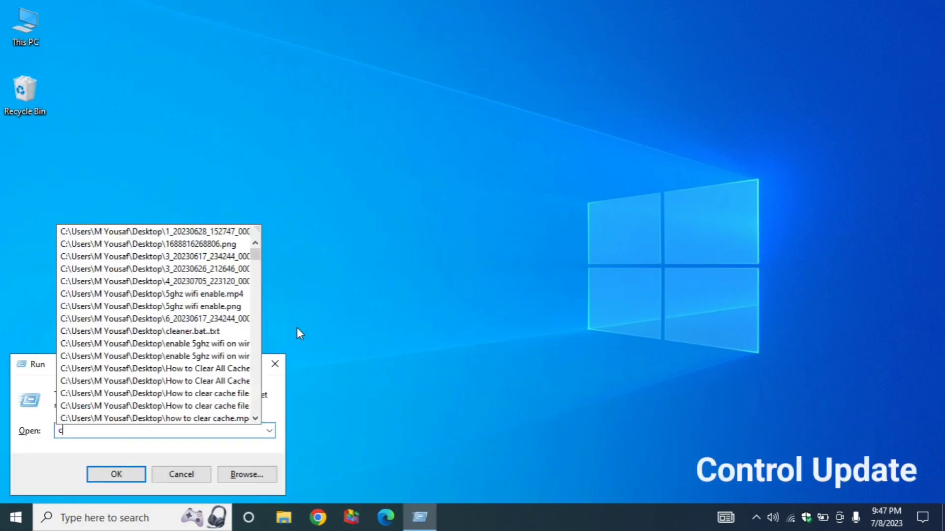
pyautogui.write('ontr')
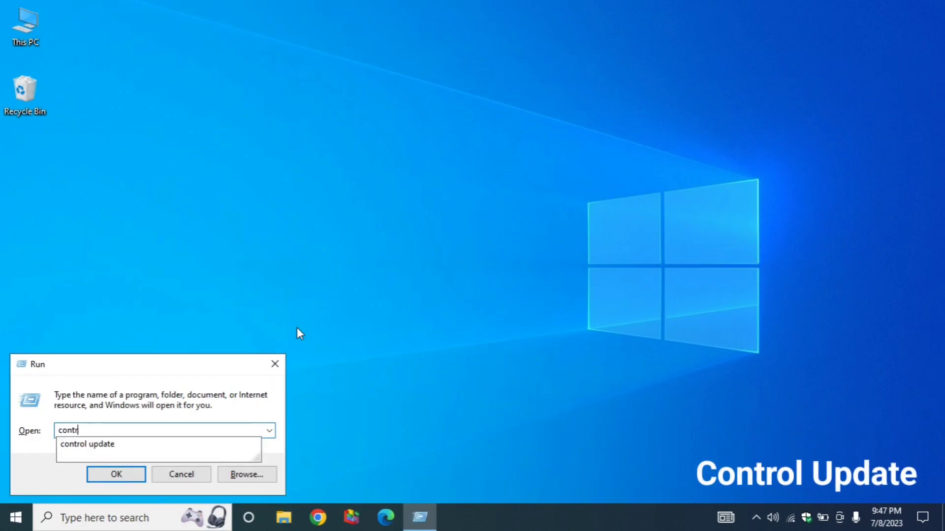
pyautogui.write('ol update')
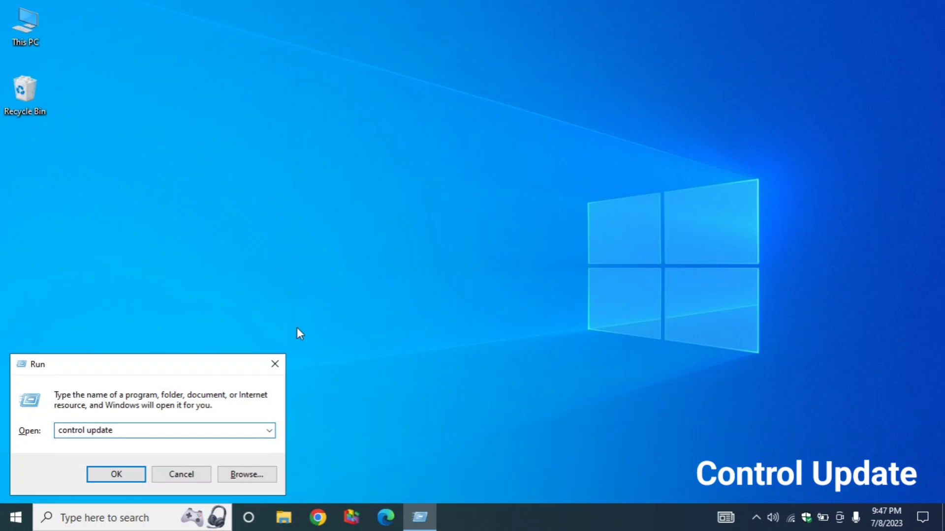
pyautogui.click(136, 485)
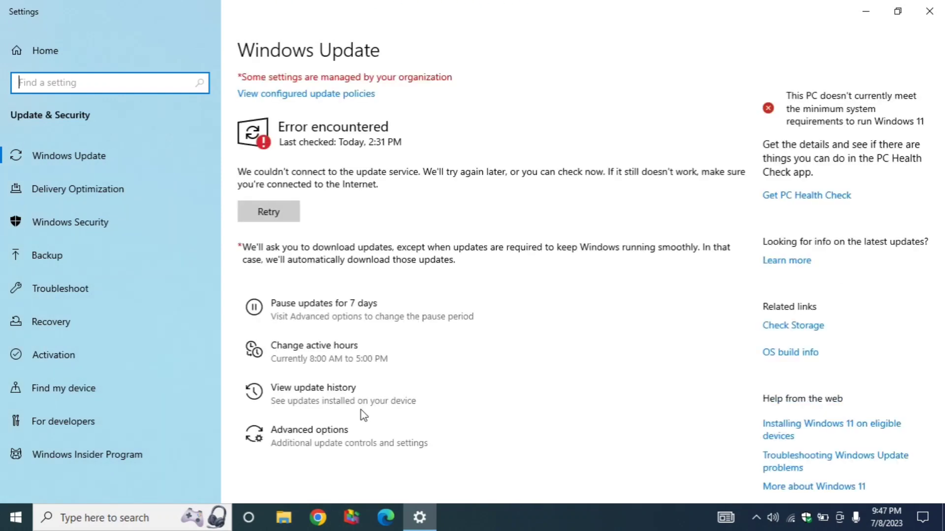
# Step: Pause updates until Saturday, July 22, 2023 in the advanced Windows Update options, and close Settings
pyautogui.click(384, 435)
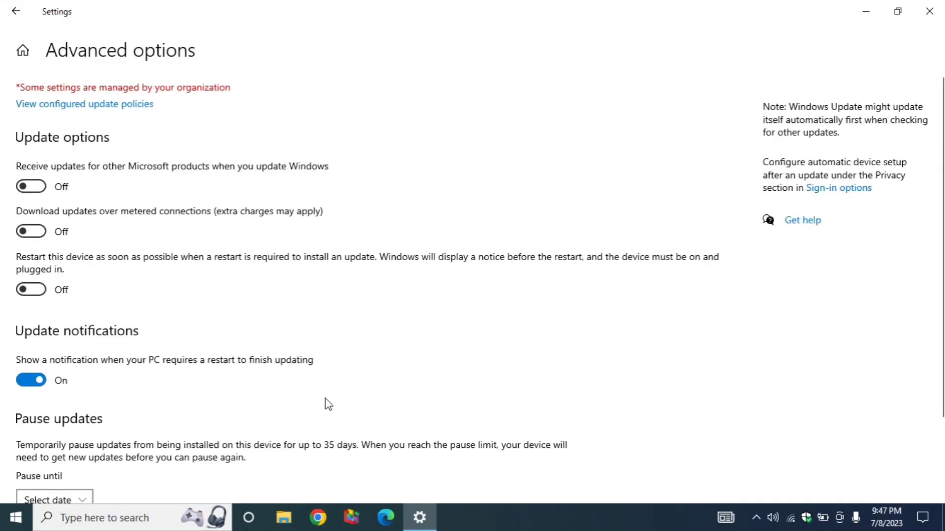
pyautogui.scroll(-1, 301, 354)
pyautogui.scroll(-2, 301, 354)
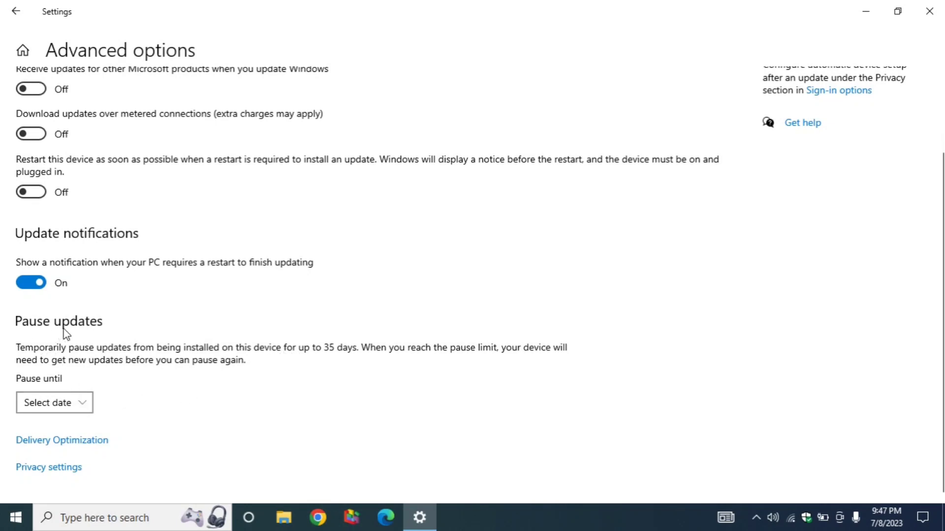
pyautogui.click(88, 406)
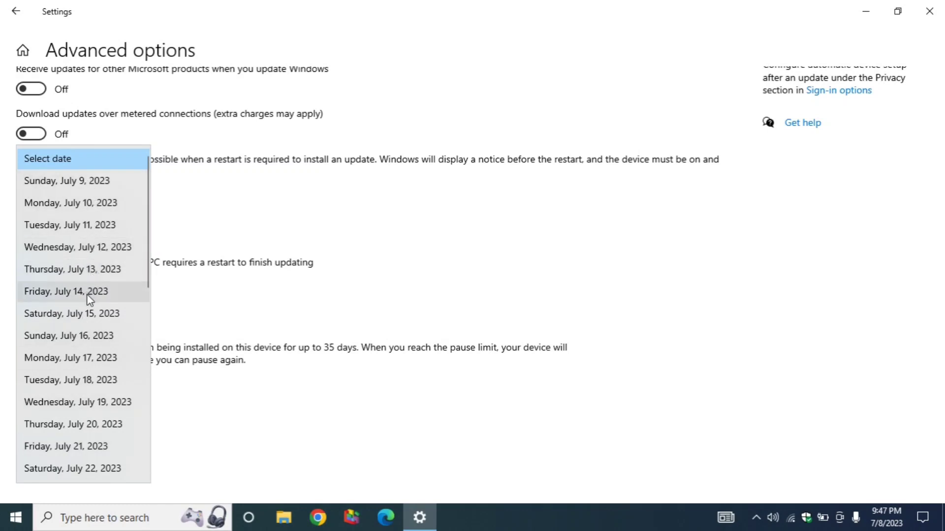
pyautogui.click(92, 469)
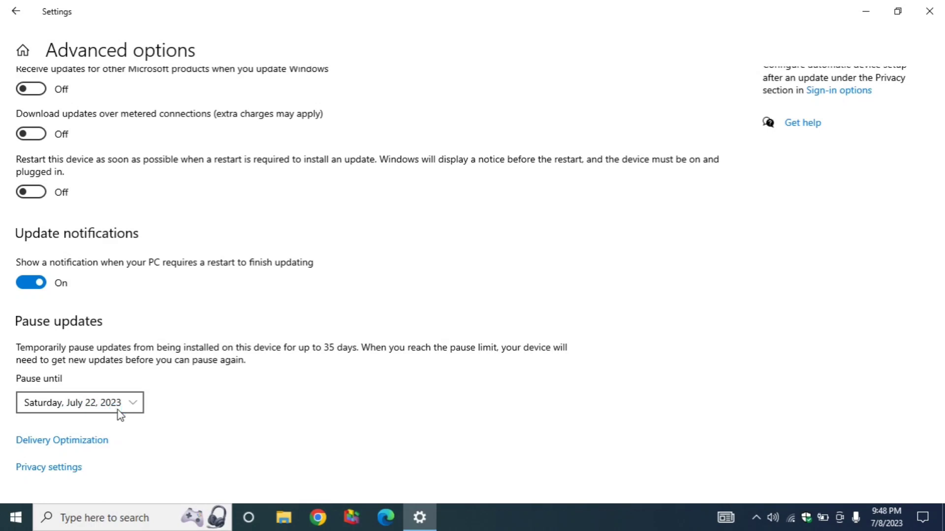
pyautogui.click(16, 19)
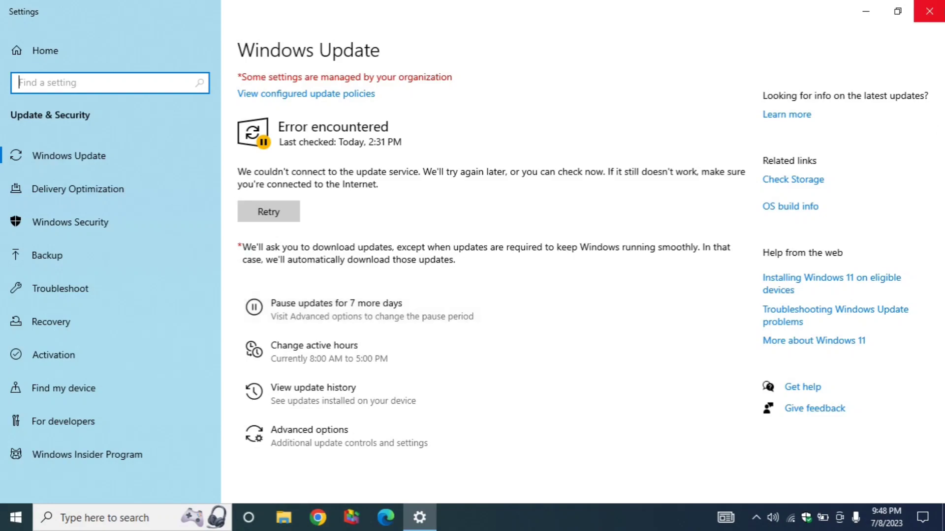
pyautogui.click(938, 9)
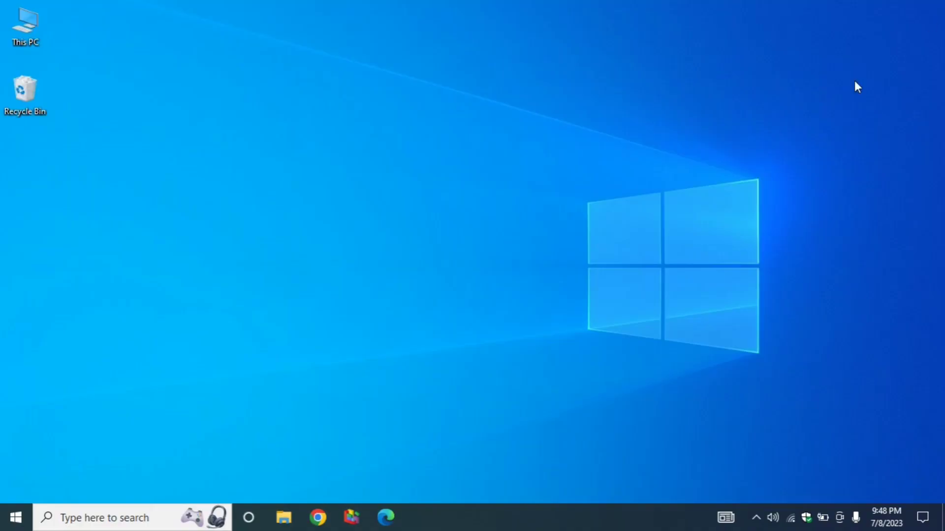